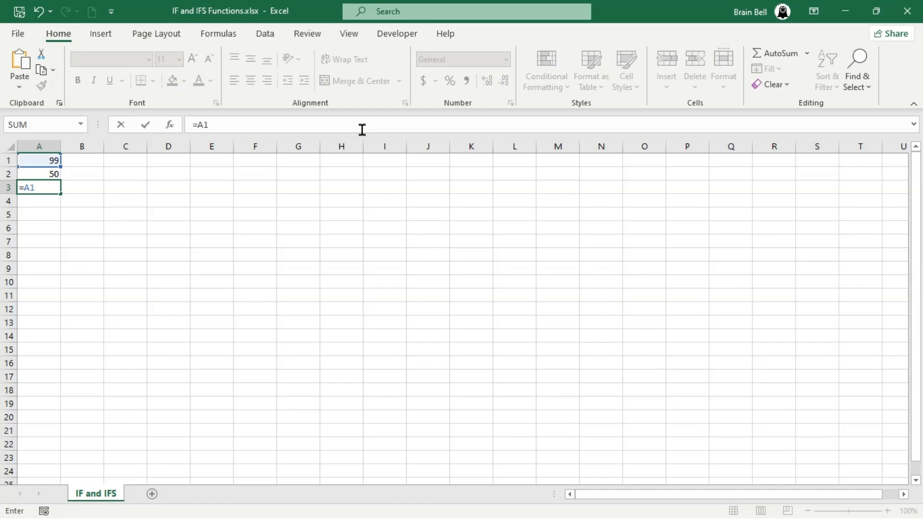
# - Complete the formula in cell A3 as =A1 > A2 and change cell A2 to 102 to test the comparison
pyautogui.write('> A2')
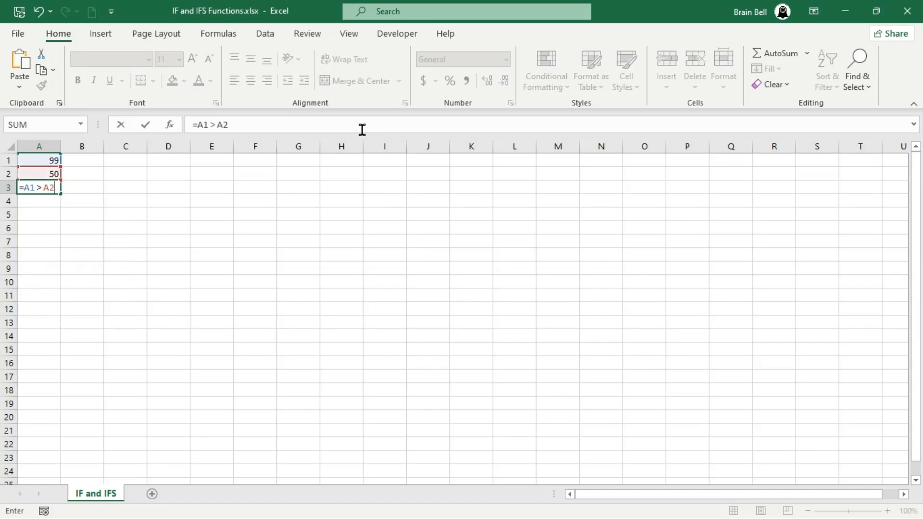
pyautogui.press('Return')
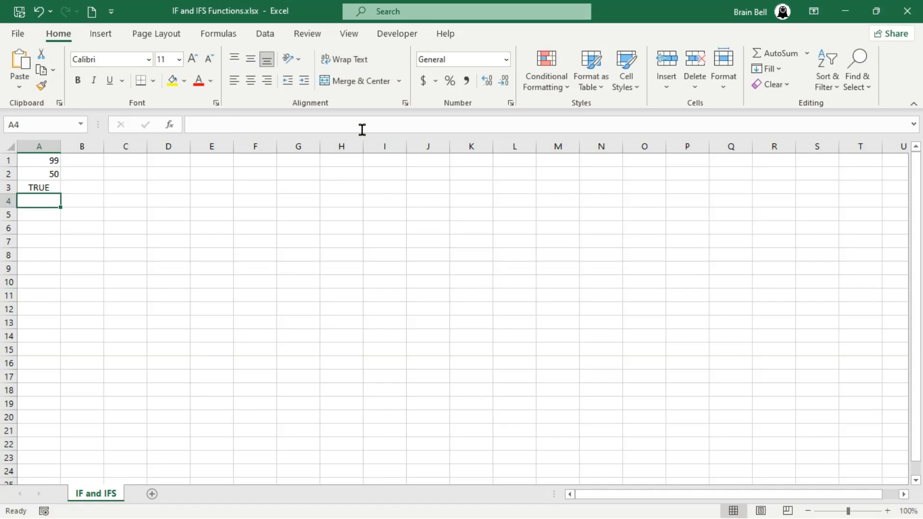
pyautogui.press('Up')
pyautogui.press('Up')
pyautogui.press('Up')
pyautogui.press('Down')
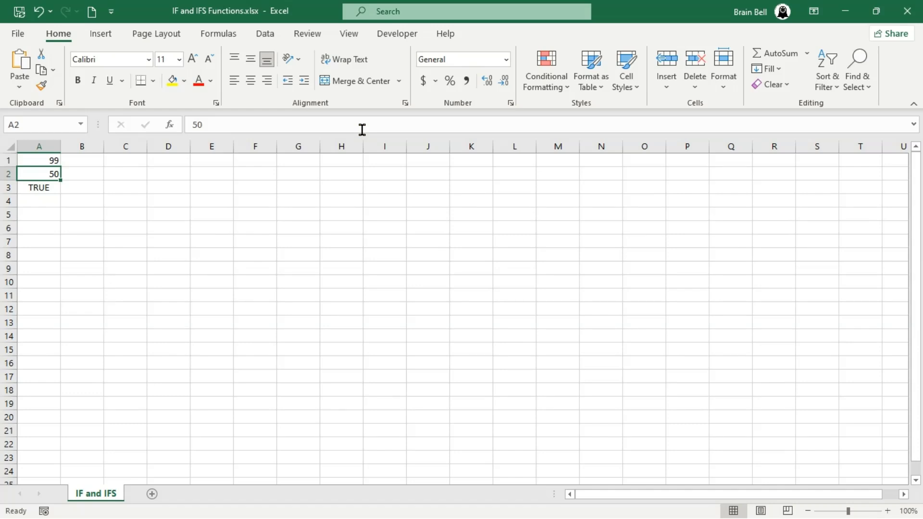
pyautogui.write('102')
pyautogui.press('Return')
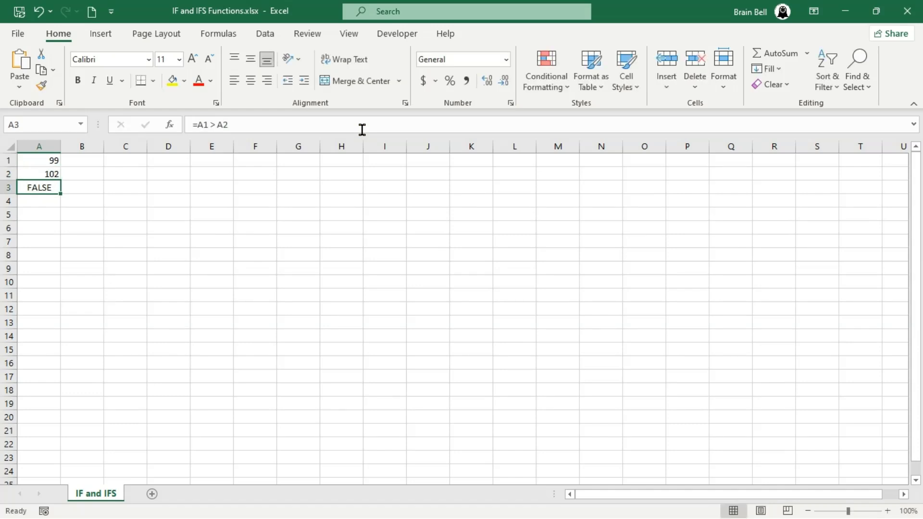
# - Test the comparison with cell A1 set to 102, and replace that value with 103
pyautogui.press('Up')
pyautogui.press('Up')
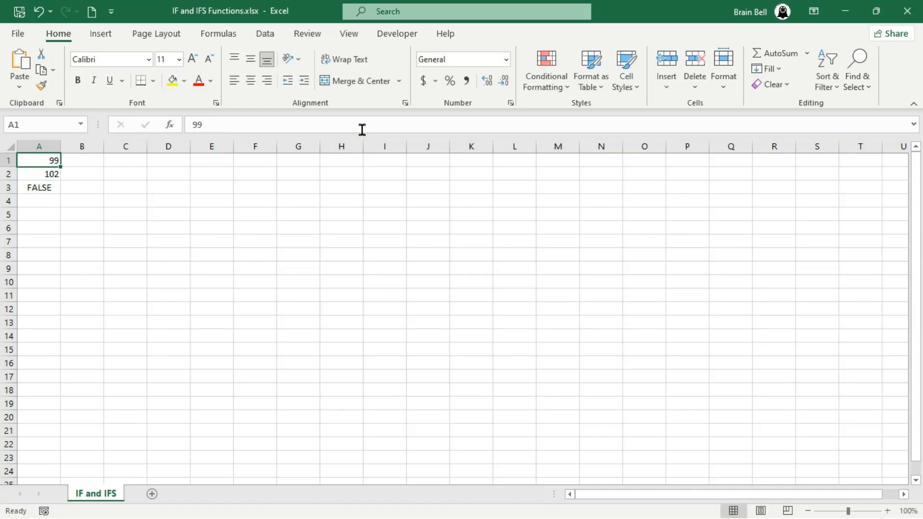
pyautogui.write('102')
pyautogui.press('Return')
pyautogui.press('Up')
pyautogui.write('103')
pyautogui.press('Return')
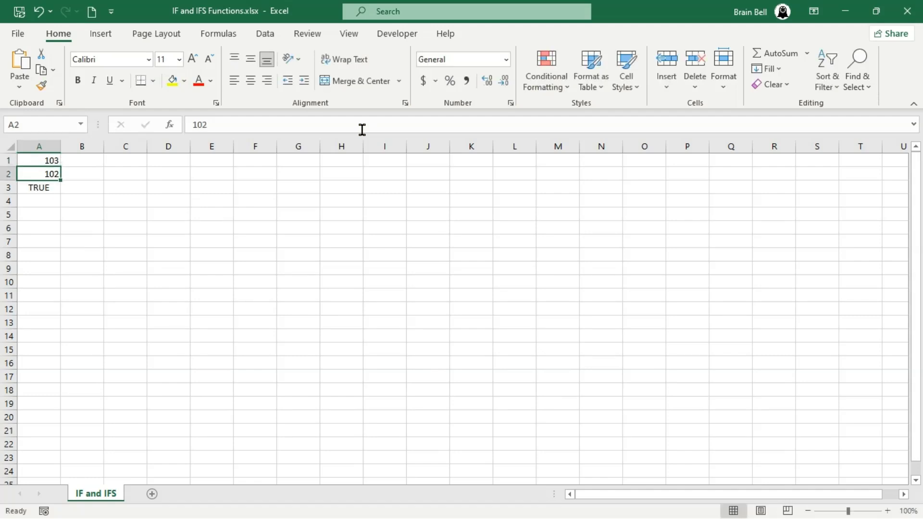
# - Enter the formula =TRUE + 1 in cell A5 and =FALSE + 1 in cell A6
pyautogui.press('Down')
pyautogui.press('Down')
pyautogui.press('Down')
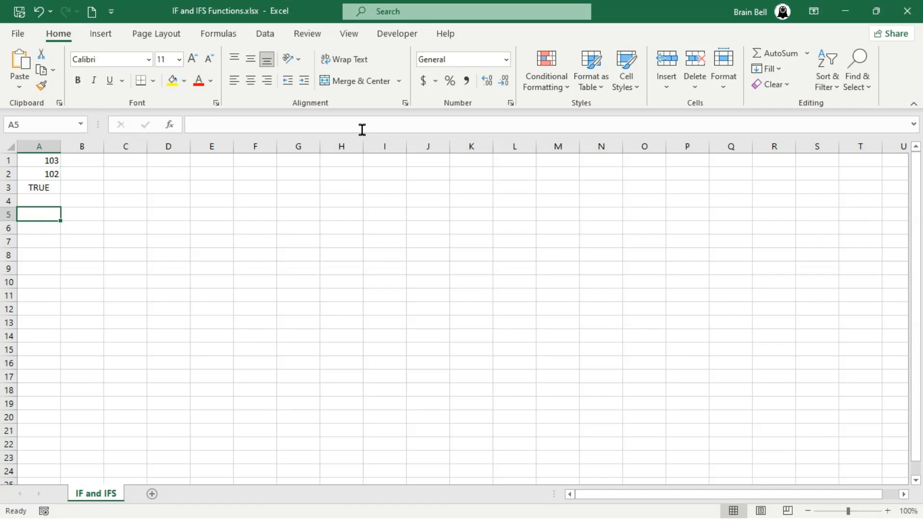
pyautogui.write('=TRUE ')
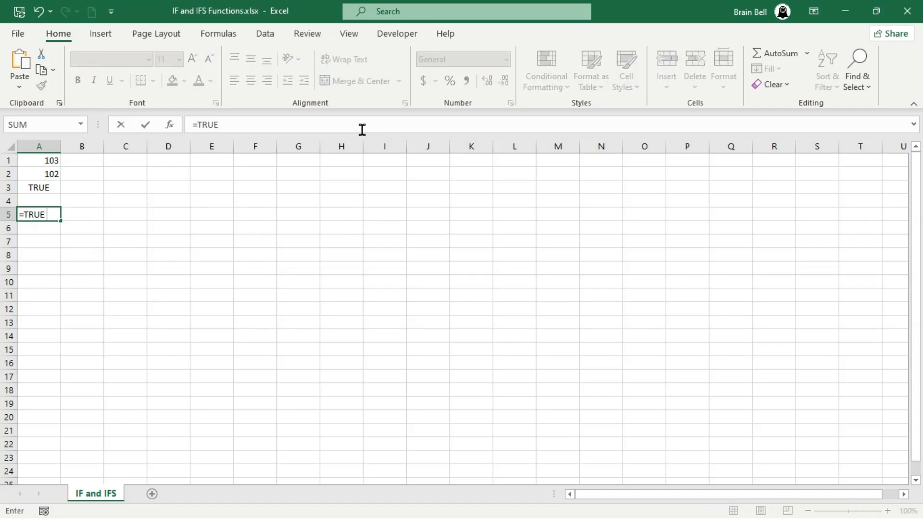
pyautogui.write('+ 1')
pyautogui.press('Return')
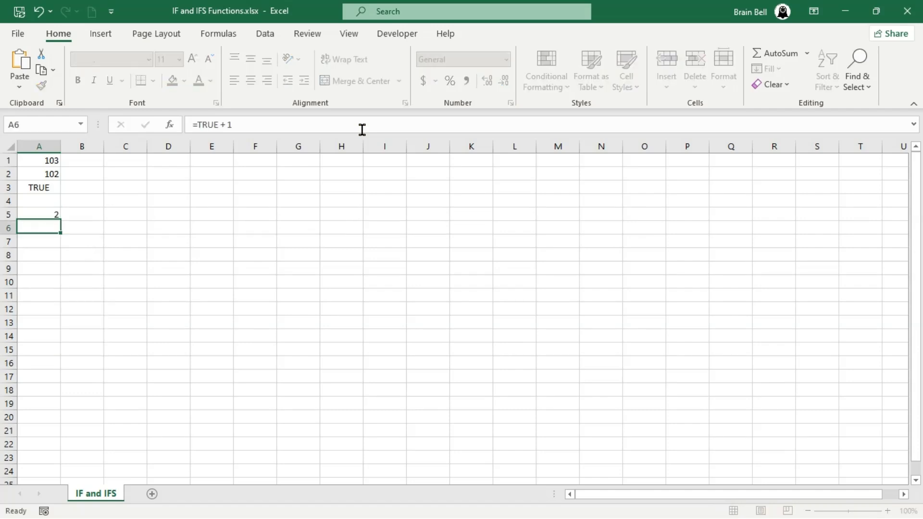
pyautogui.write('=')
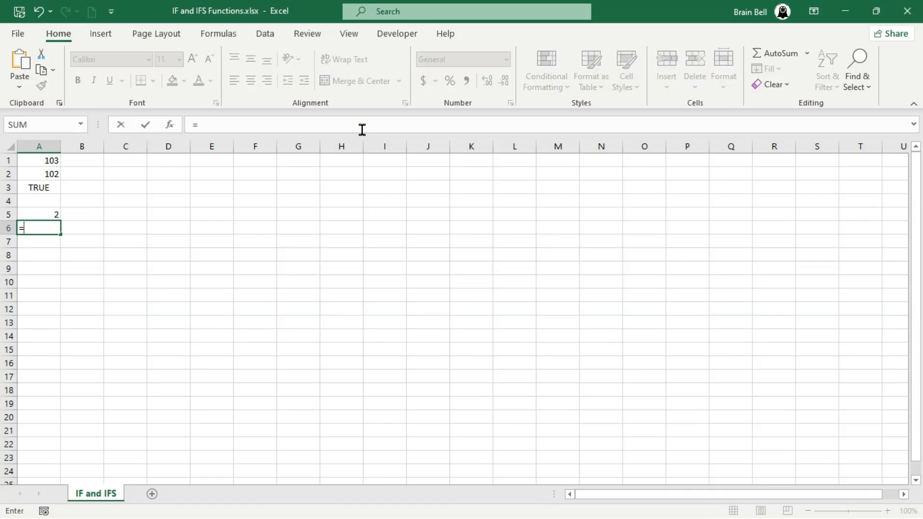
pyautogui.write('FALSE + 1')
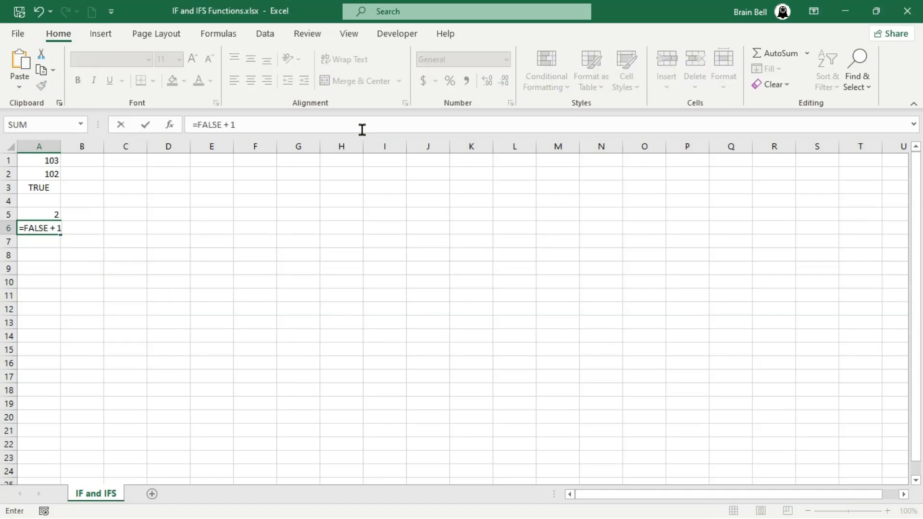
pyautogui.press('Return')
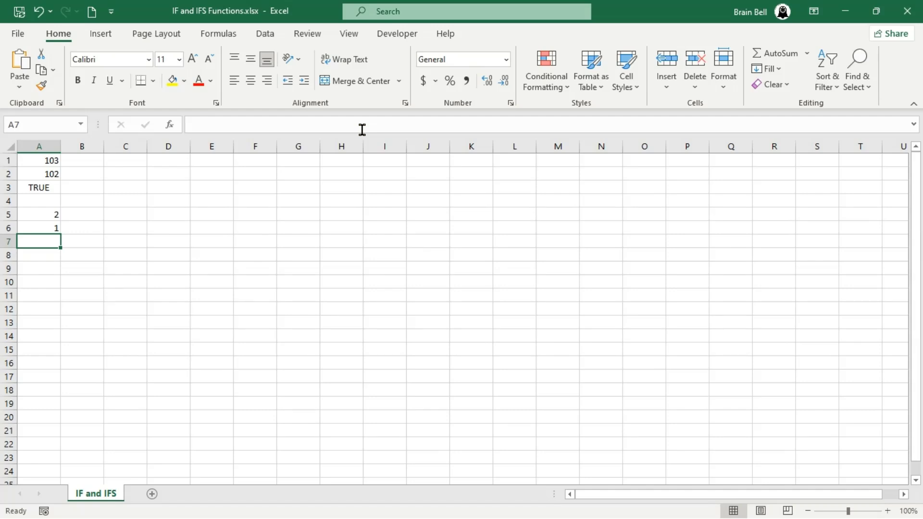
# - Replace the comparison in cell A3 with the formula =IF(A1 > A2, "YES", "NO")
pyautogui.press('Up')
pyautogui.press('Up')
pyautogui.press('Up')
pyautogui.press('Up')
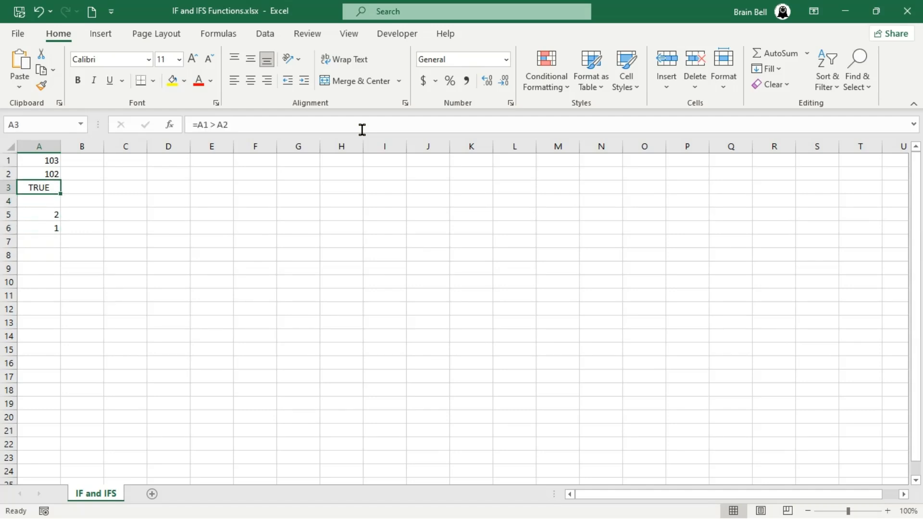
pyautogui.press('Delete')
pyautogui.write('=')
pyautogui.press('Delete')
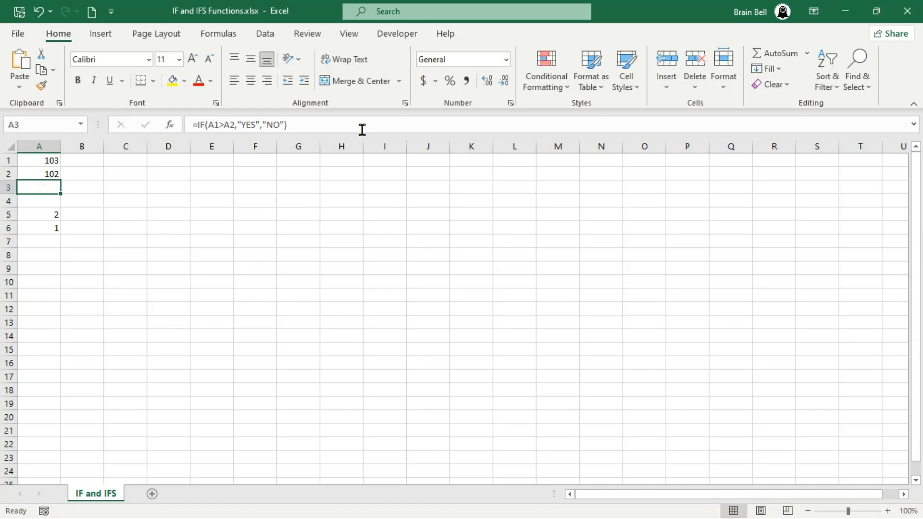
pyautogui.write('=IF')
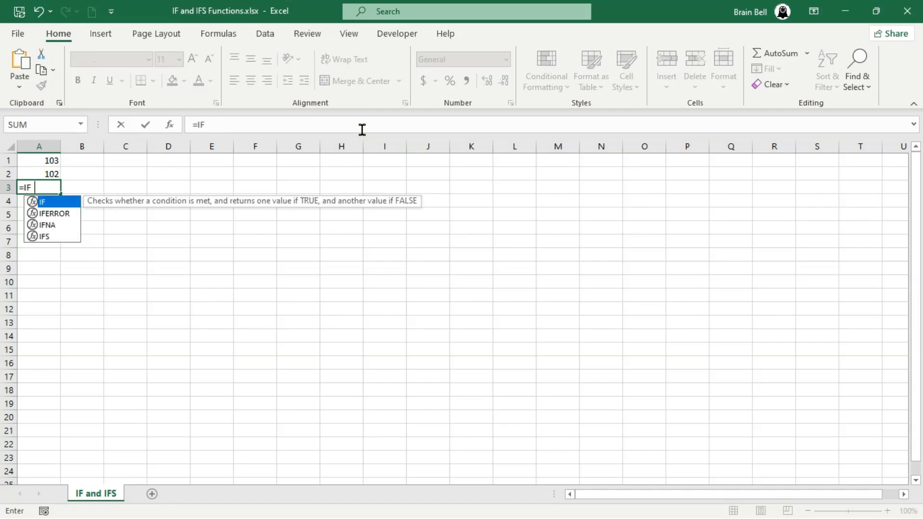
pyautogui.write('(A1 >')
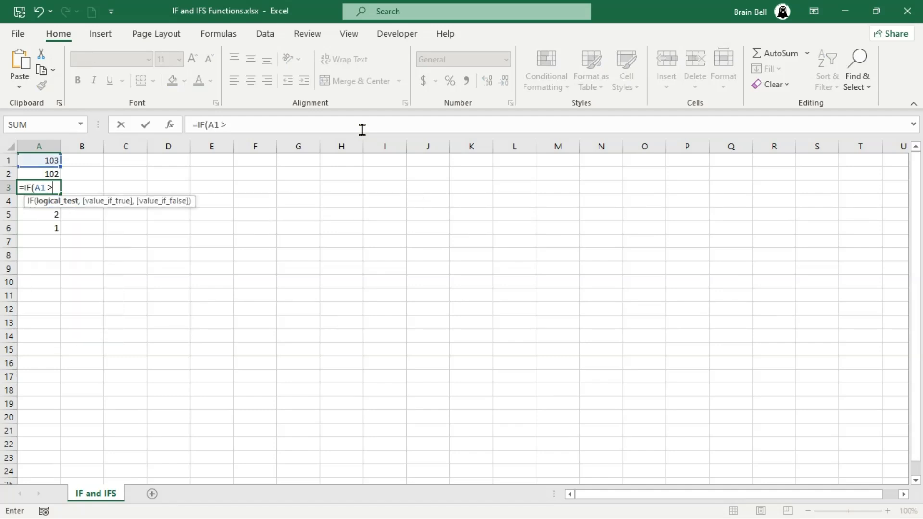
pyautogui.write(' A2,')
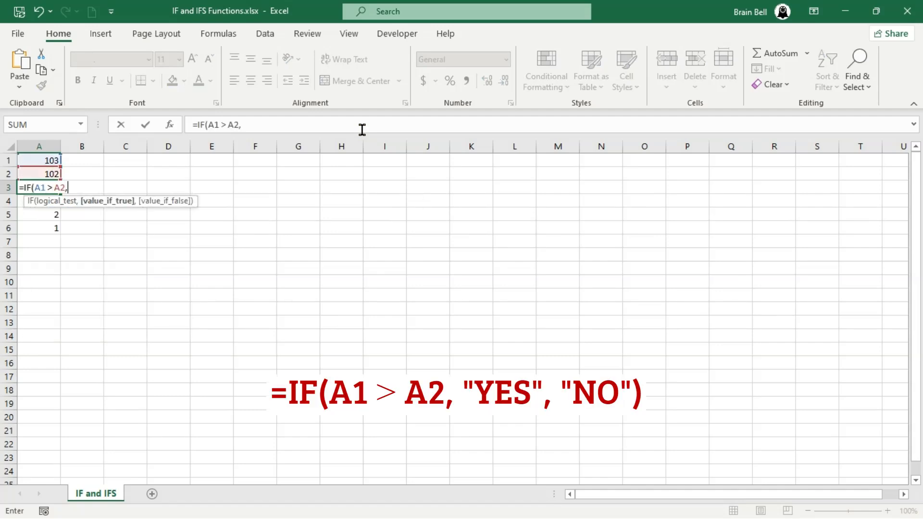
pyautogui.write(' "YES", "NO')
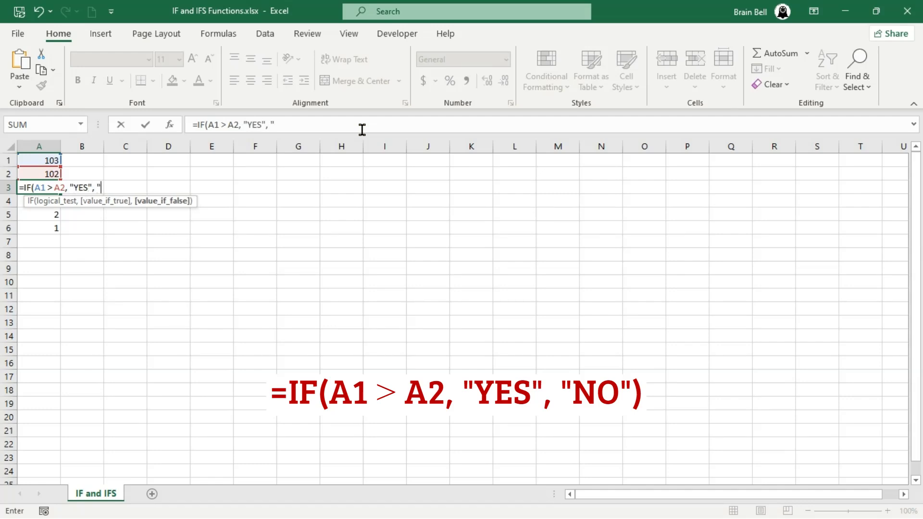
pyautogui.write('")')
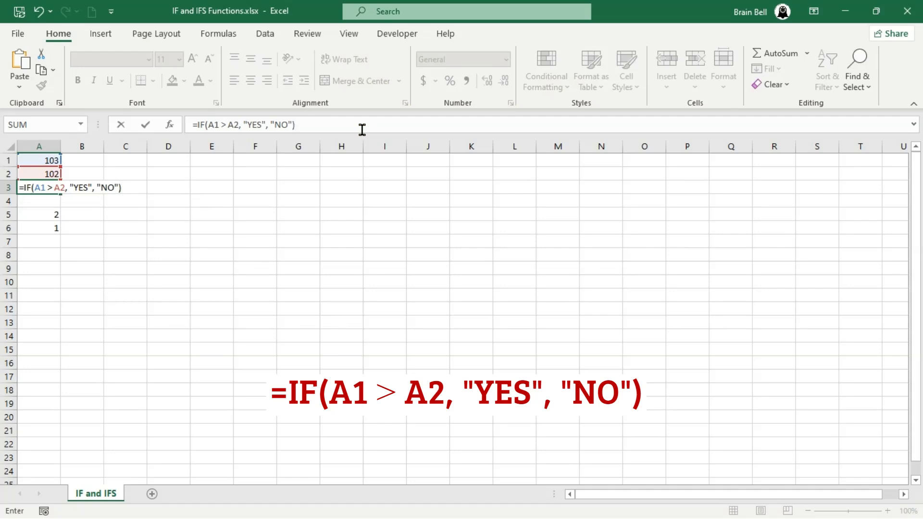
pyautogui.press('Return')
# - Set cell A2 to 104 to test the IF formula's false result
pyautogui.press('Up')
pyautogui.press('Up')
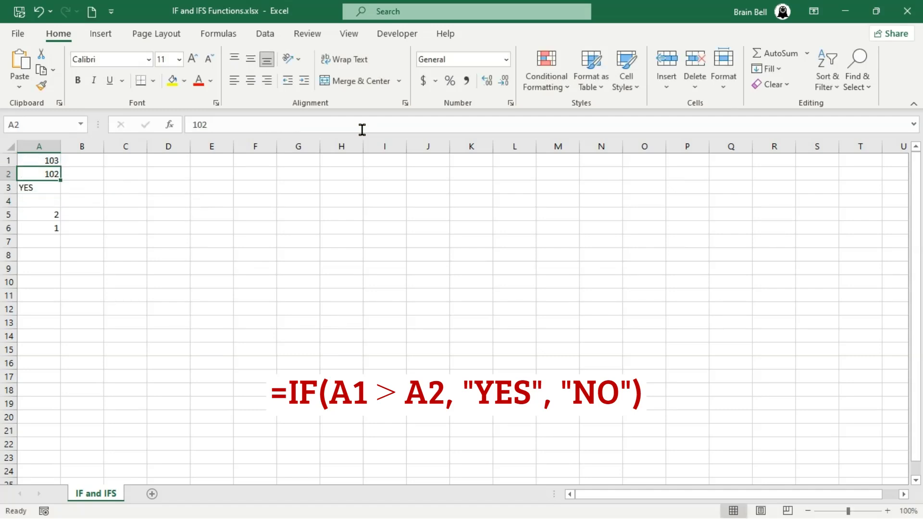
pyautogui.write('104')
pyautogui.press('Return')
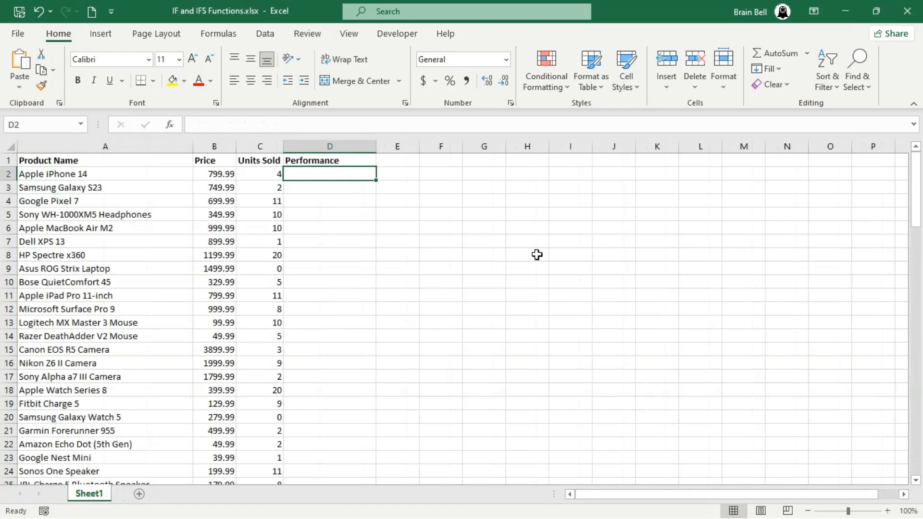
# - Enter the formula =IF(C2>=5, "Good", "Needs Improvements") in cell D2 of the Performance column
pyautogui.write('=')
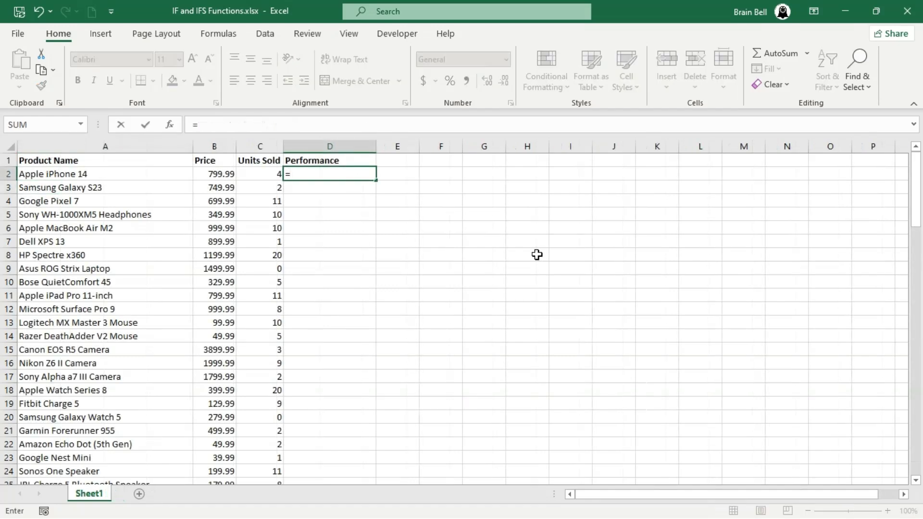
pyautogui.write('IF(')
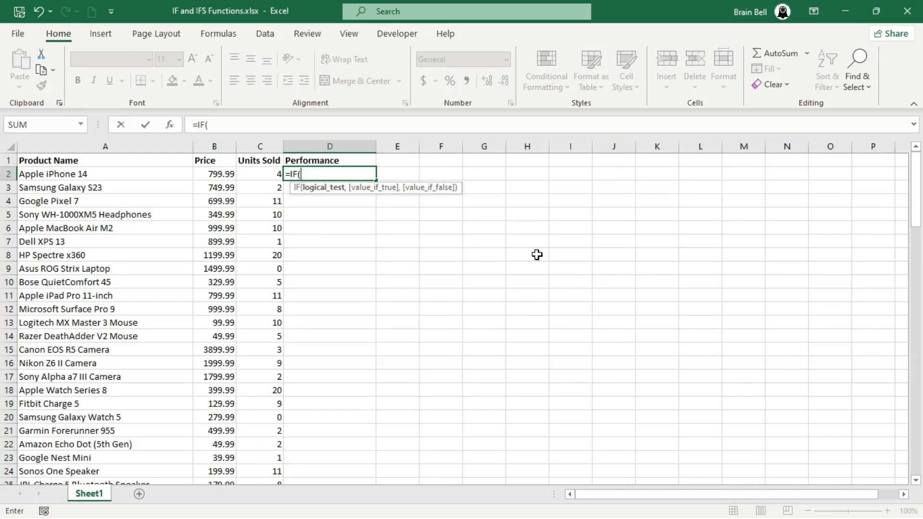
pyautogui.press('Left')
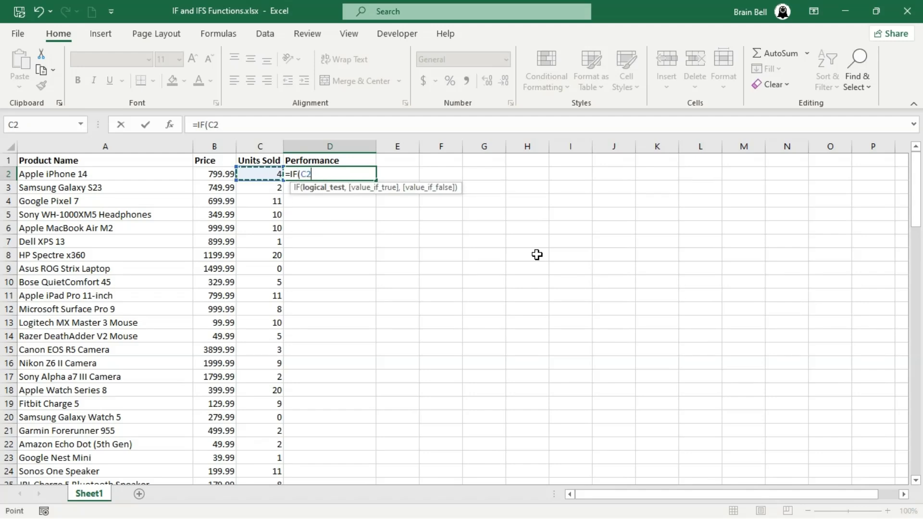
pyautogui.write('> 5, "Go')
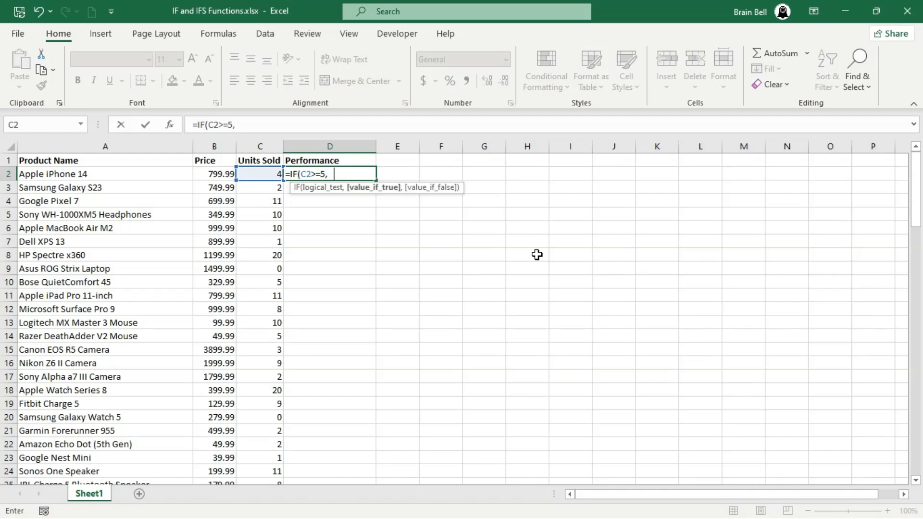
pyautogui.write('od')
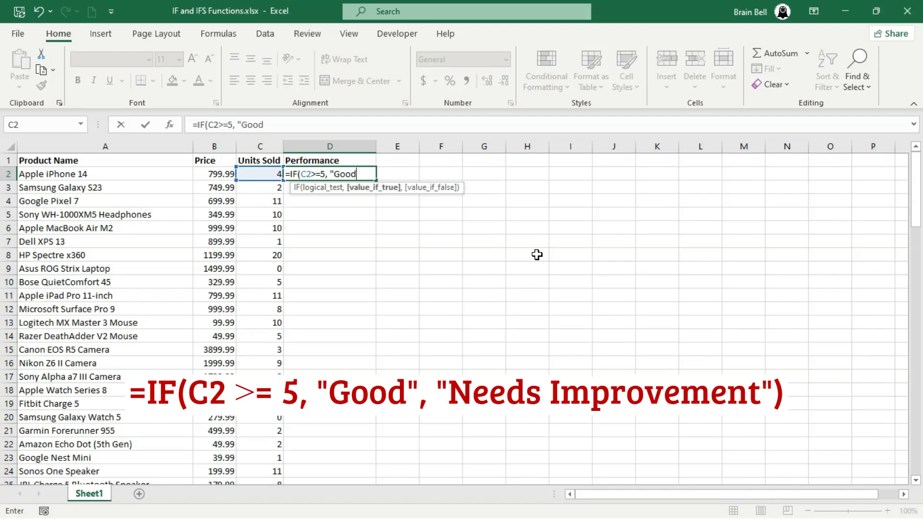
pyautogui.write('", "N')
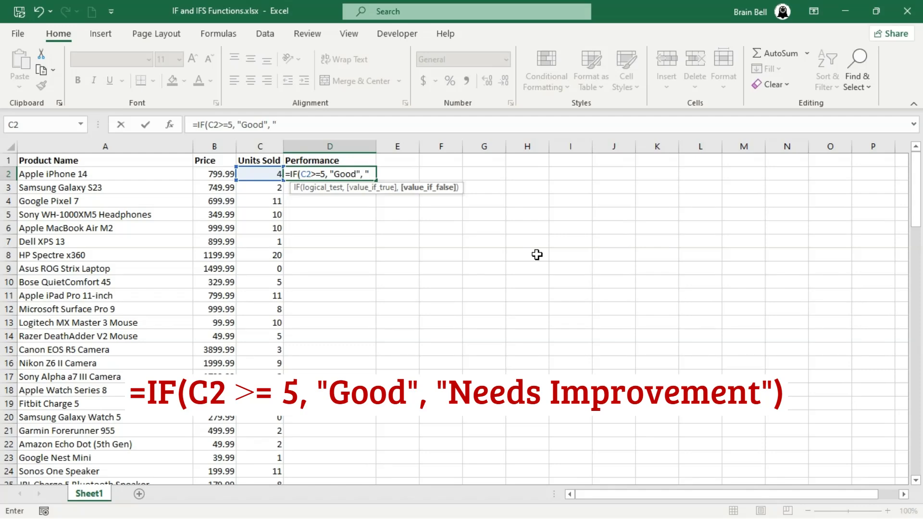
pyautogui.write('eeds Impro')
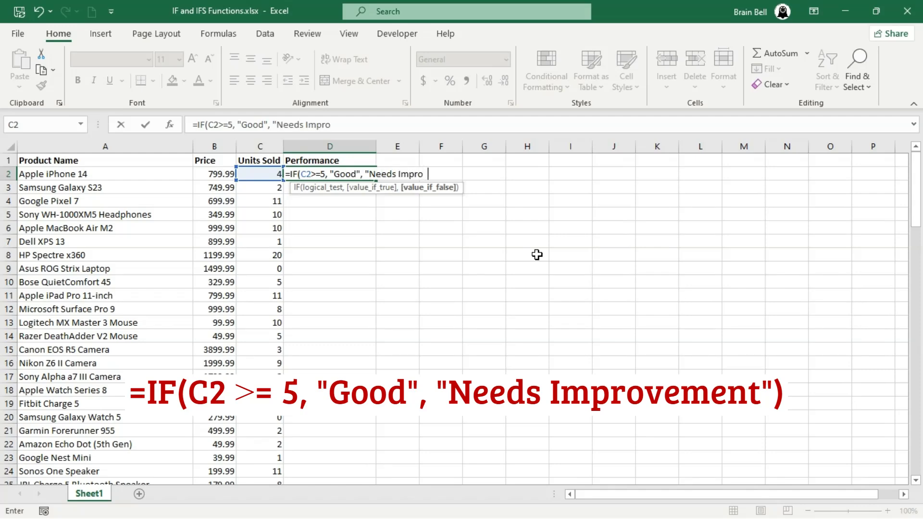
pyautogui.write('vements")')
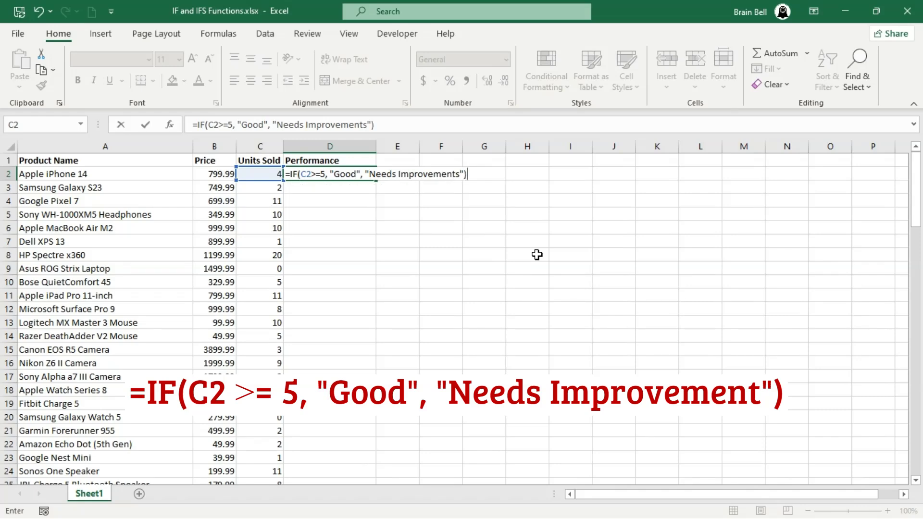
pyautogui.press('Return')
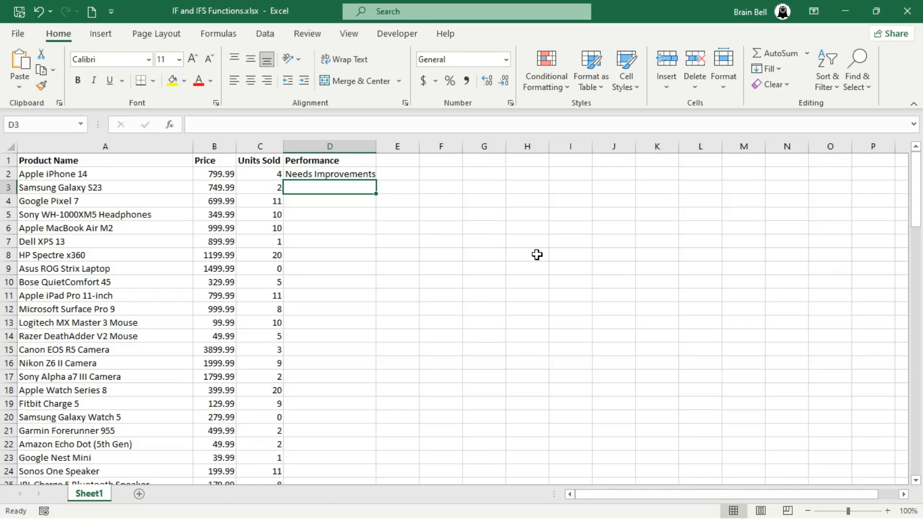
# - Fill the Performance formula from D2 down to D6, and auto-fill it from D6 through the rest of the product list
pyautogui.click(368, 174)
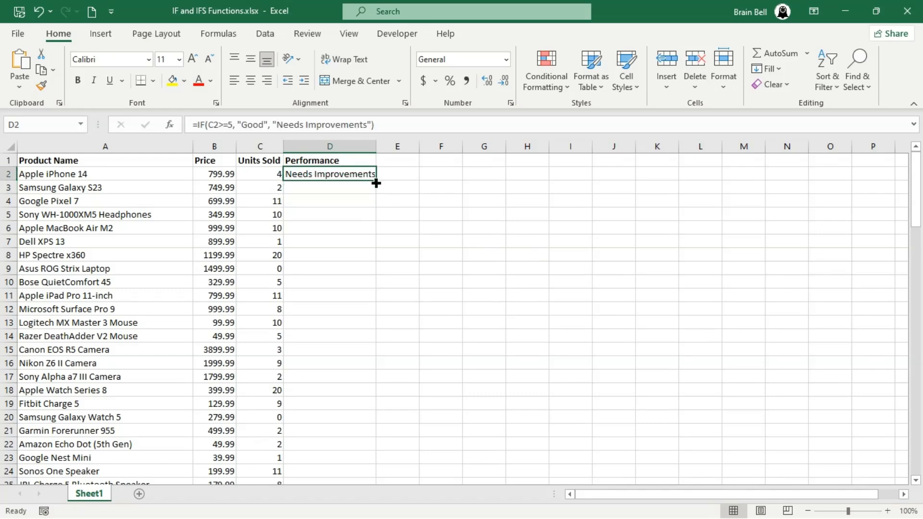
pyautogui.moveTo(375, 180); pyautogui.dragTo(374, 235)
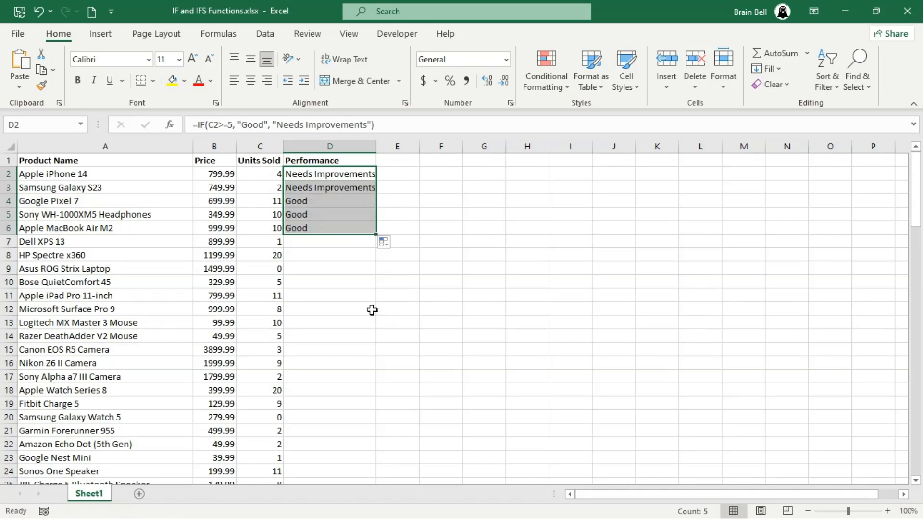
pyautogui.click(372, 310)
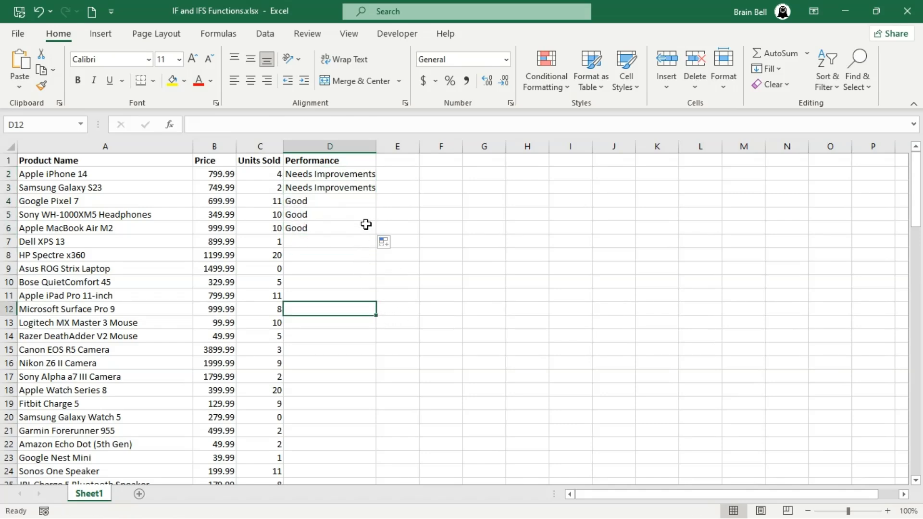
pyautogui.click(366, 227)
pyautogui.doubleClick(376, 234)
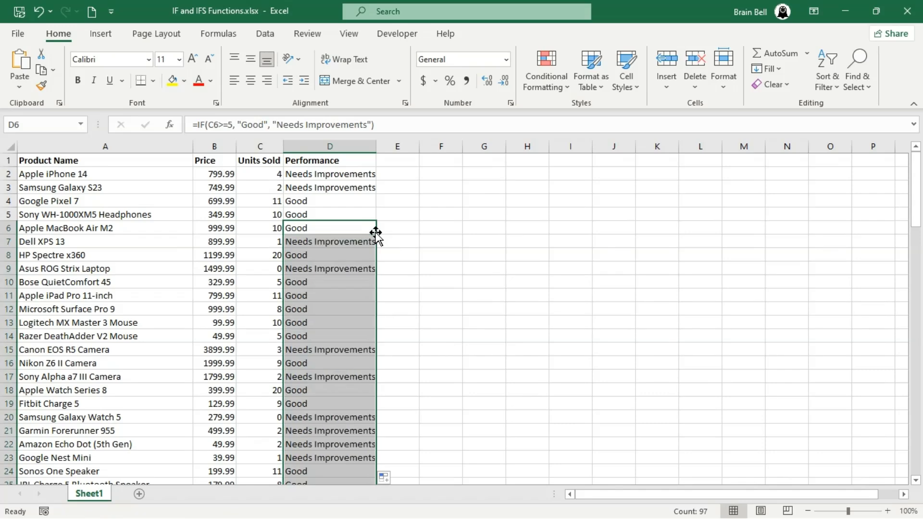
pyautogui.click(453, 278)
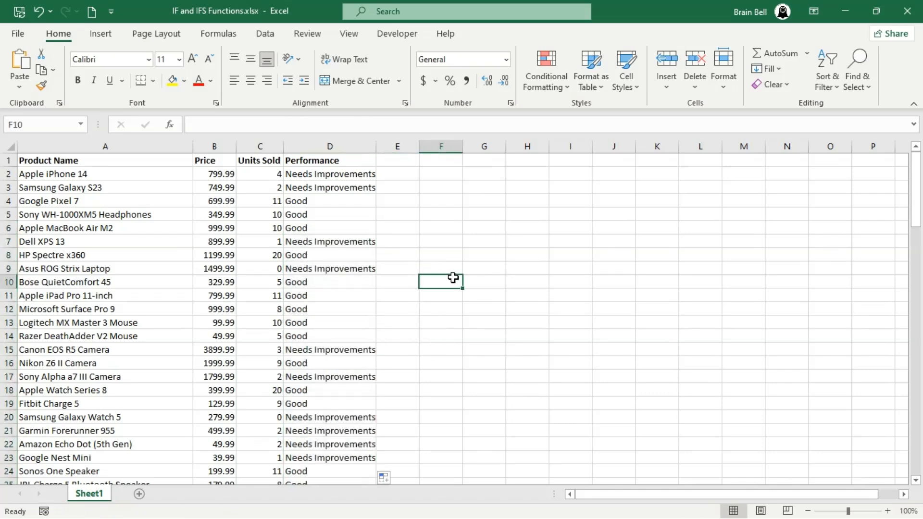
# - Inspect the copied Performance formulas in cell D9 and in the last row of the product list
pyautogui.doubleClick(347, 269)
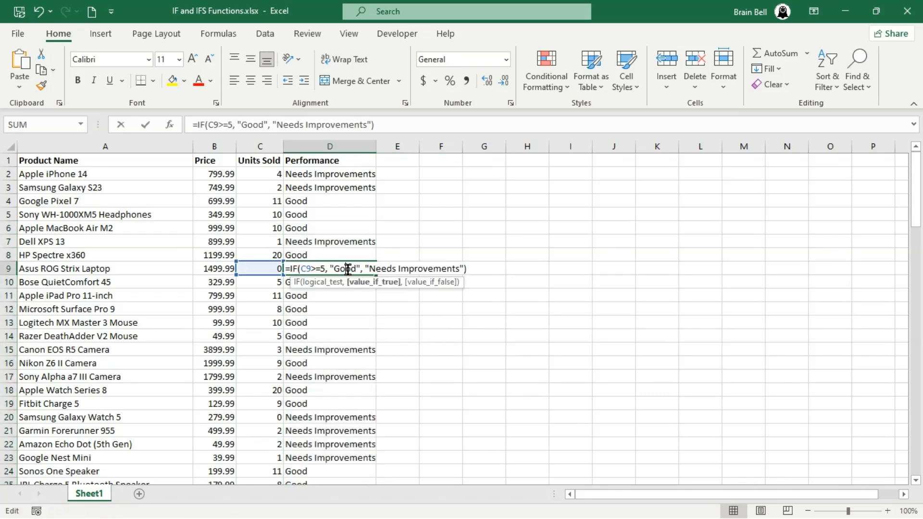
pyautogui.press('Escape')
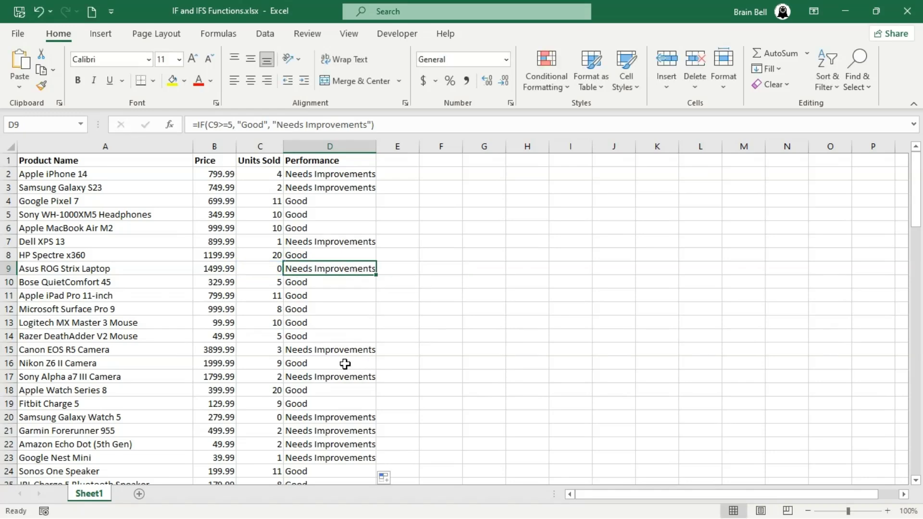
pyautogui.click(331, 352)
pyautogui.hotkey('ctrl', 'Down')
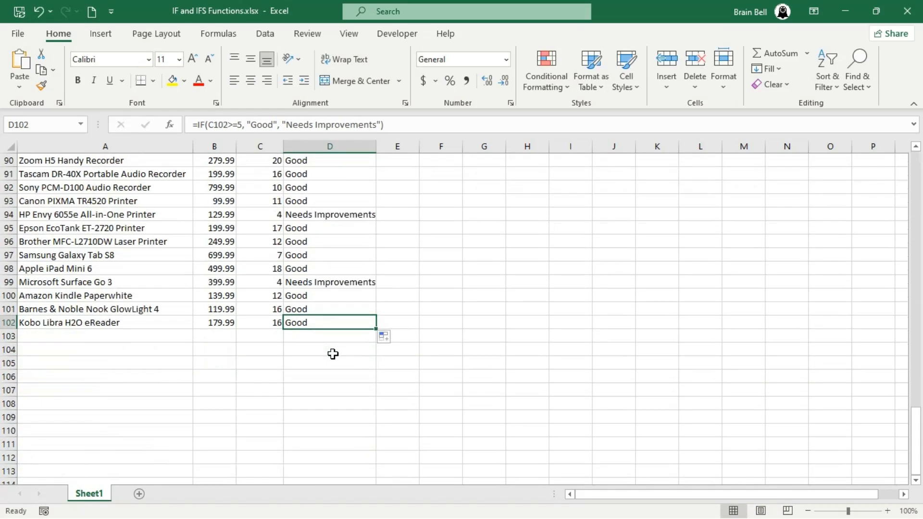
pyautogui.doubleClick(315, 326)
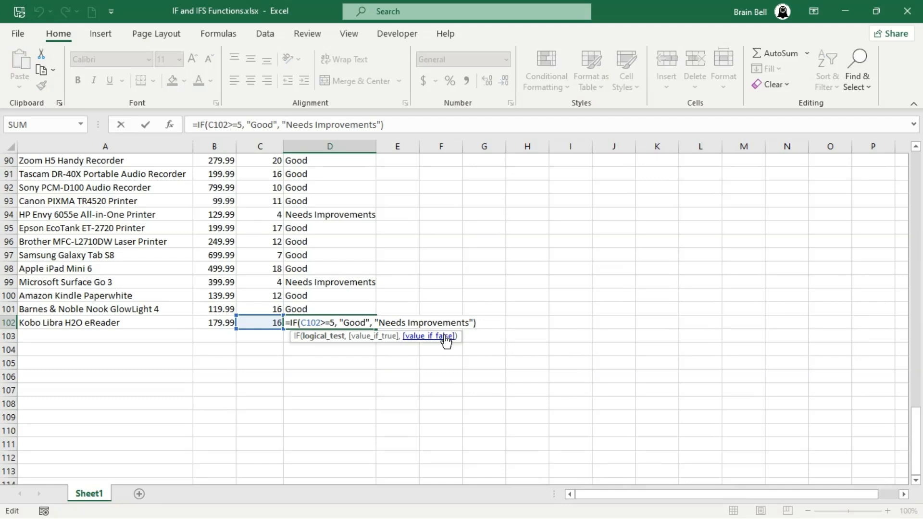
pyautogui.press('Escape')
pyautogui.hotkey('ctrl', 'Up')
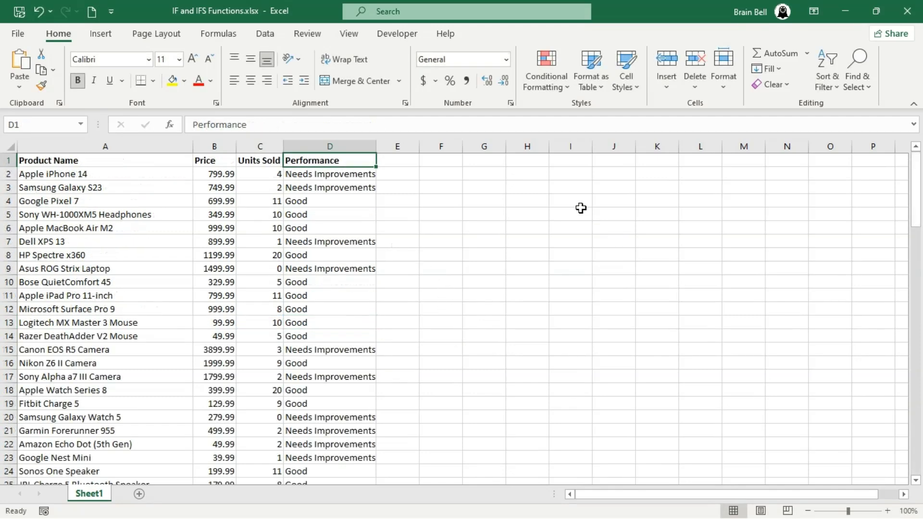
# - Enter the rating labels "Good" in cell G2 and "Needs Improvement" in cell G3
pyautogui.click(478, 175)
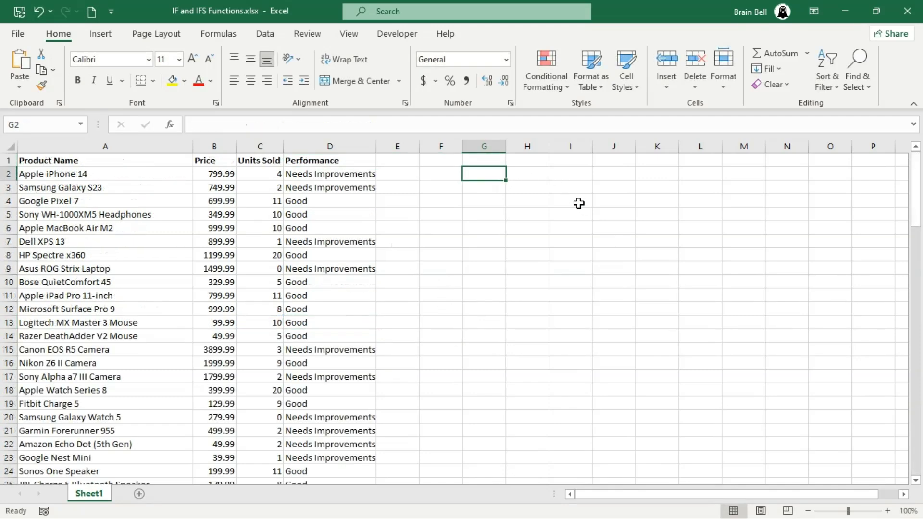
pyautogui.write('Good')
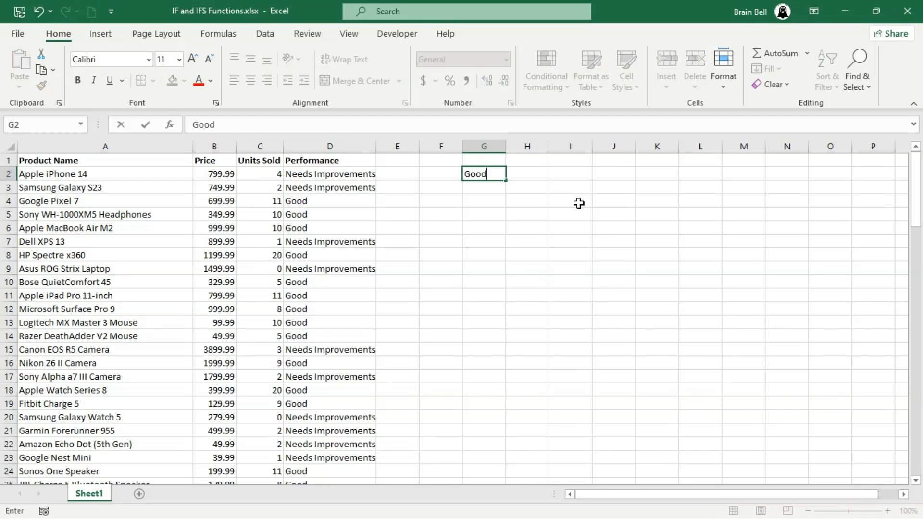
pyautogui.press('Return')
pyautogui.write('Needs ')
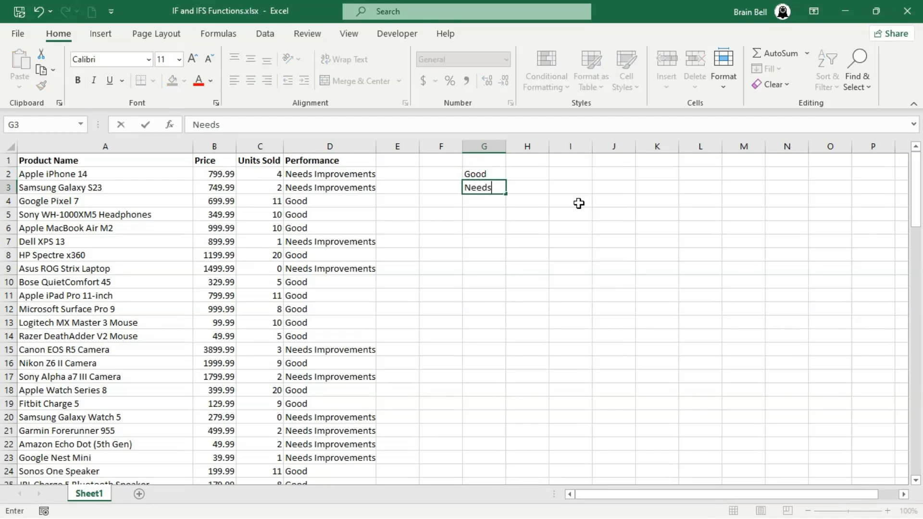
pyautogui.write('Improvement')
pyautogui.press('Return')
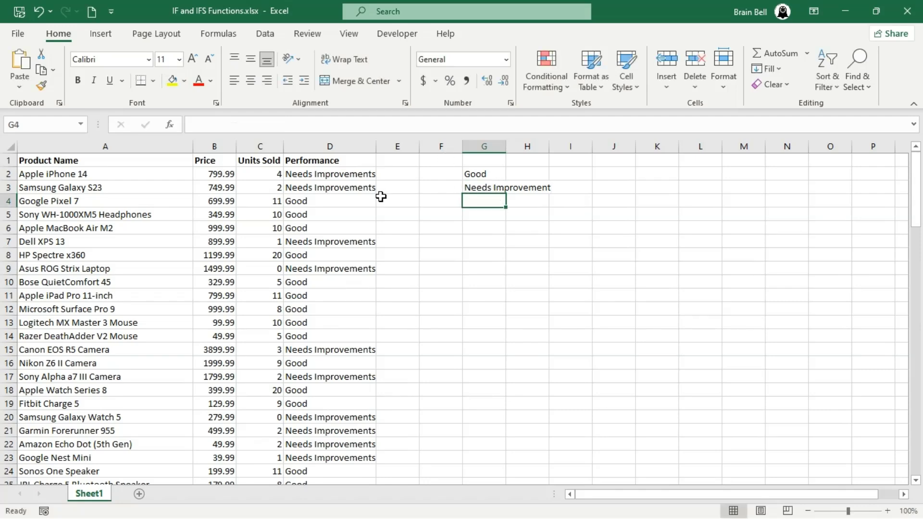
# - Clear all the Performance formulas from D2 to the end of the list, keeping the column header
pyautogui.click(345, 174)
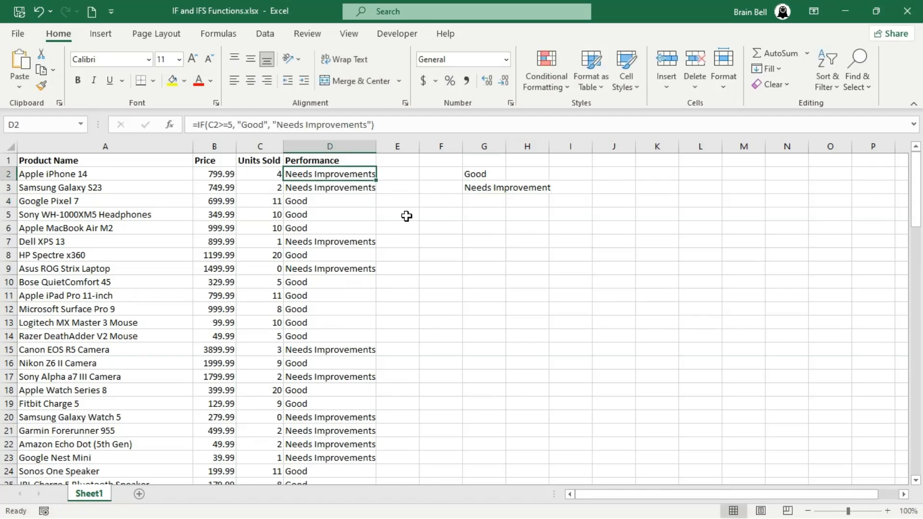
pyautogui.hotkey('ctrl', 'shift', 'Down')
pyautogui.press('Delete')
pyautogui.press('Up')
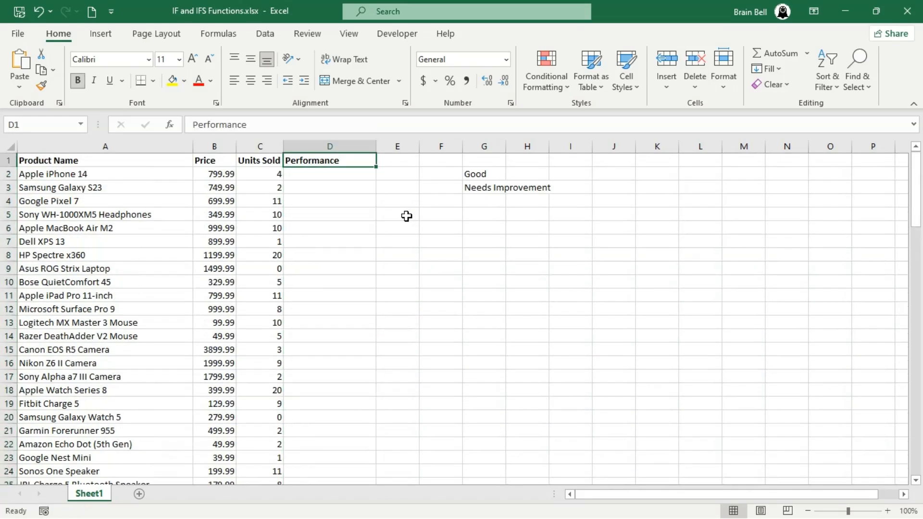
# - Enter the formula =IF(C2>=5, G2,G3) in cell D2, taking the ratings from the label cells
pyautogui.press('Down')
pyautogui.write('=IF(')
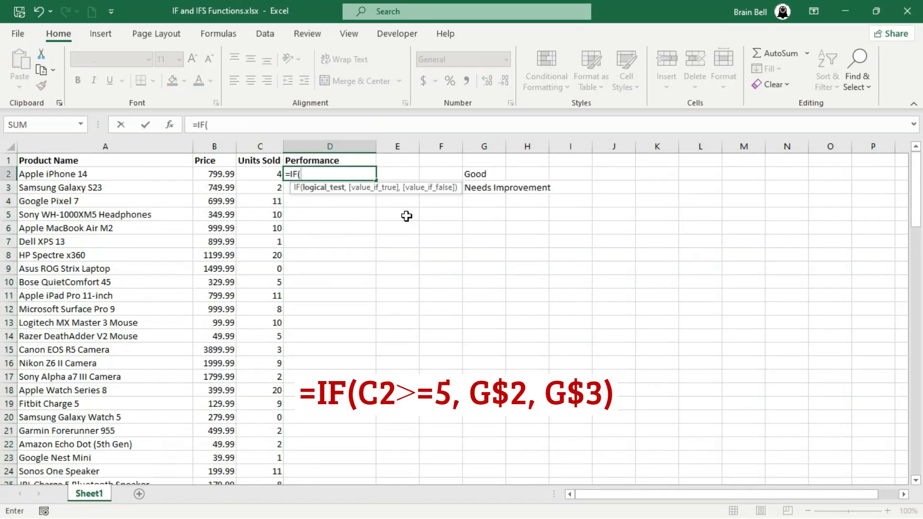
pyautogui.press('Left')
pyautogui.write('>=5,')
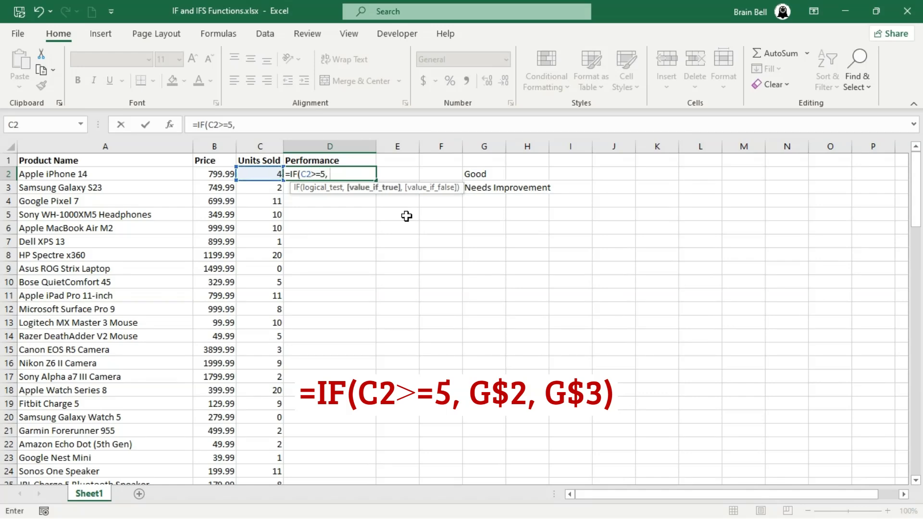
pyautogui.press('Right')
pyautogui.press('Right')
pyautogui.press('Right')
pyautogui.write(',')
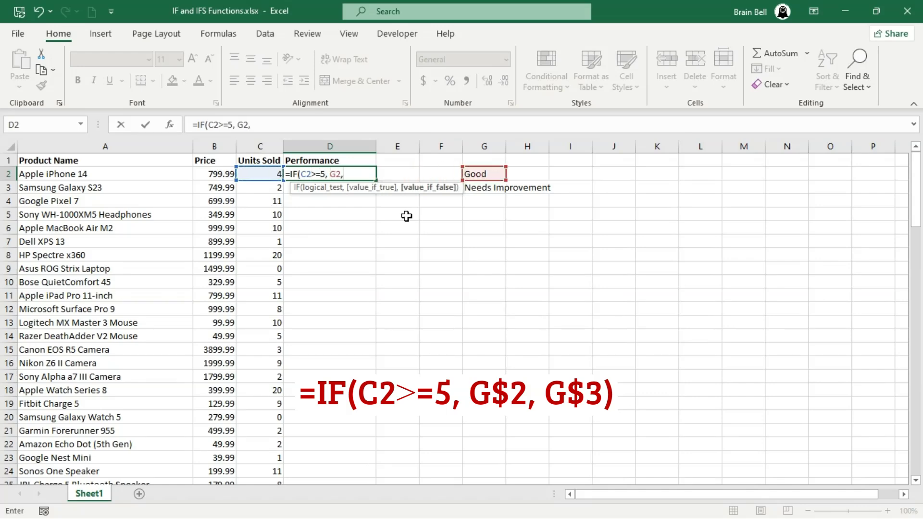
pyautogui.press('Down')
pyautogui.press('Right')
pyautogui.press('Right')
pyautogui.press('Right')
pyautogui.write(')')
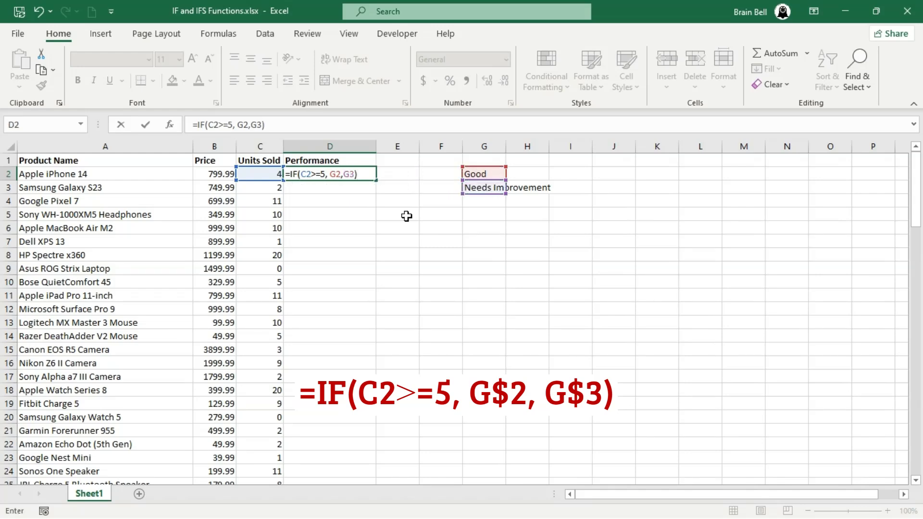
pyautogui.press('Return')
# - Change the label references in D2's formula to G$2 and G$3, and auto-fill it down the Performance column
pyautogui.doubleClick(357, 174)
pyautogui.press('Left')
pyautogui.write('$')
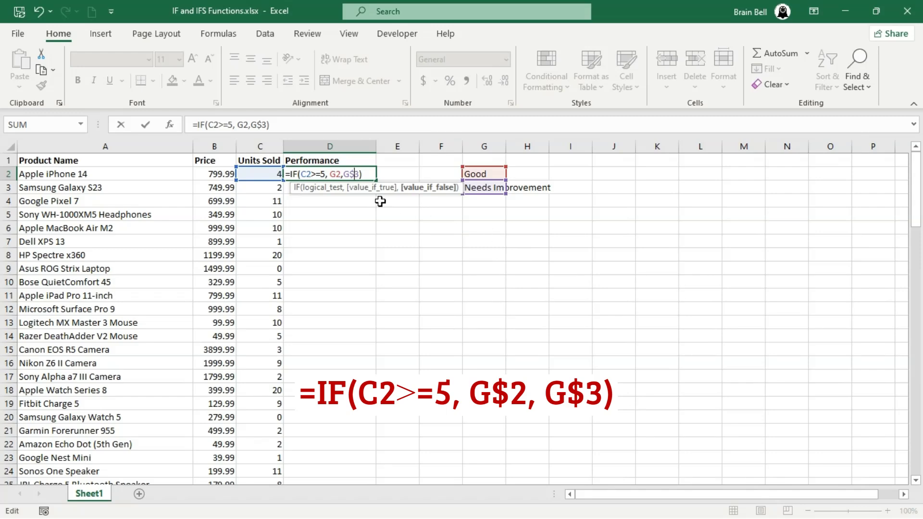
pyautogui.click(335, 174)
pyautogui.write('$')
pyautogui.press('Return')
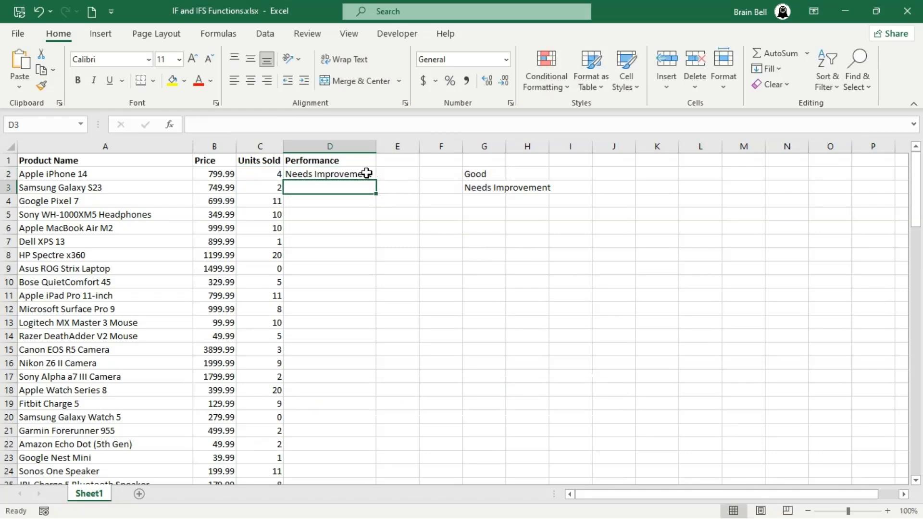
pyautogui.click(363, 174)
pyautogui.doubleClick(375, 181)
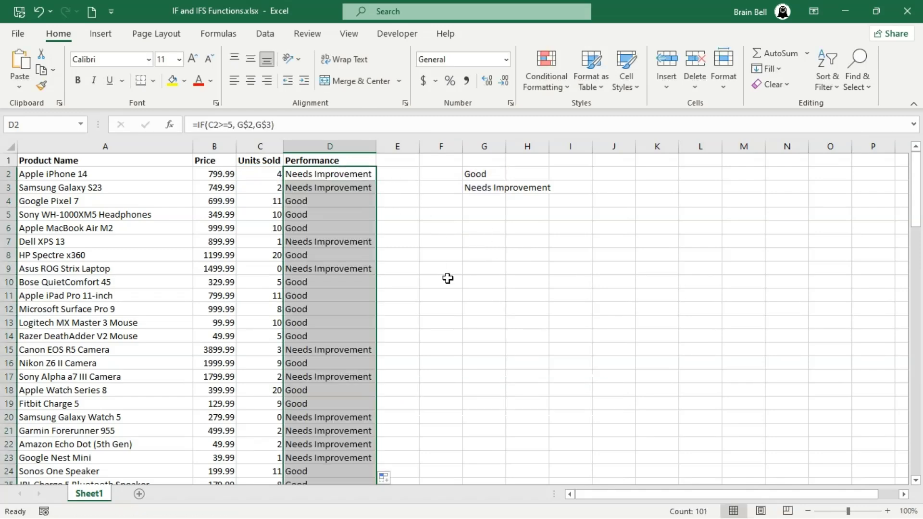
# - Inspect the copied formulas in cells D7, D11, D16 and D22 to check their cell references
pyautogui.doubleClick(344, 241)
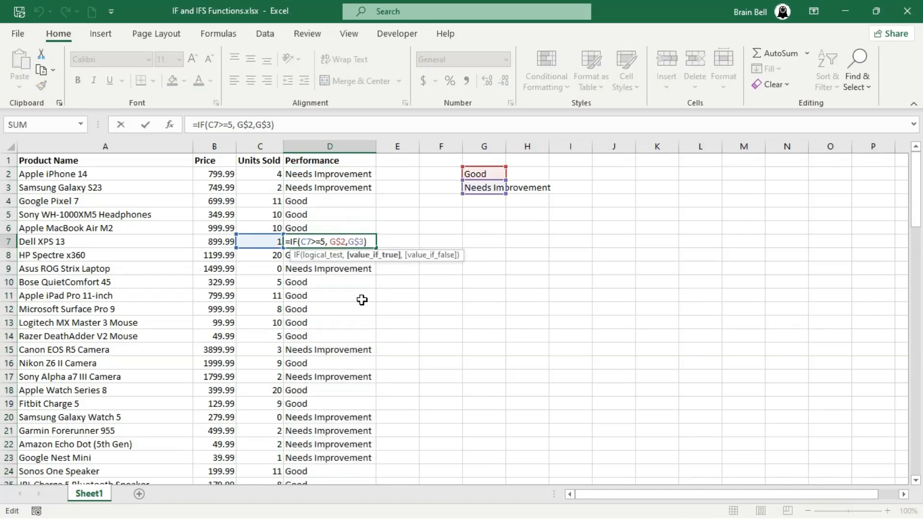
pyautogui.press('Escape')
pyautogui.doubleClick(327, 295)
pyautogui.press('Escape')
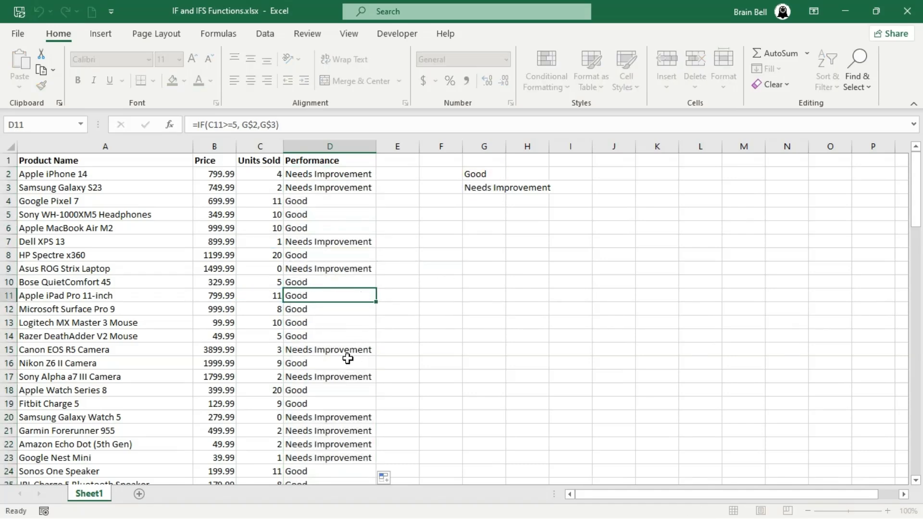
pyautogui.doubleClick(348, 361)
pyautogui.press('Escape')
pyautogui.doubleClick(341, 444)
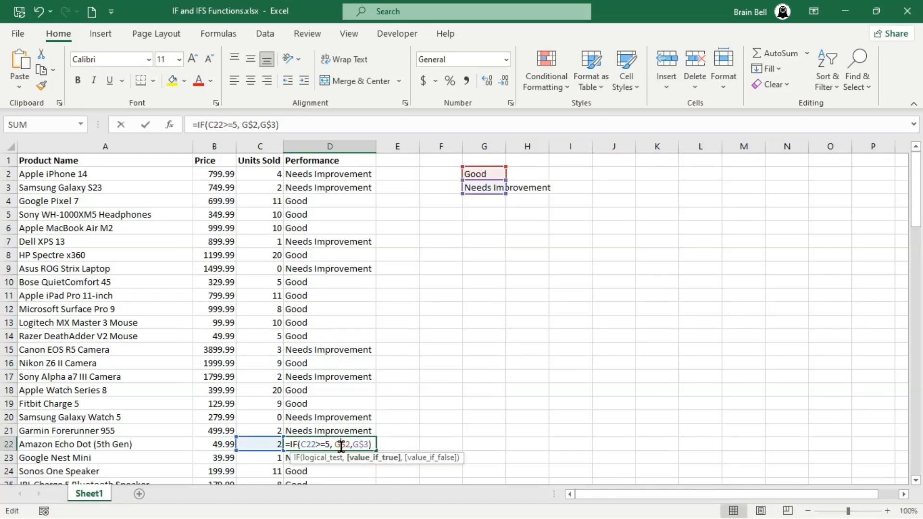
pyautogui.press('Escape')
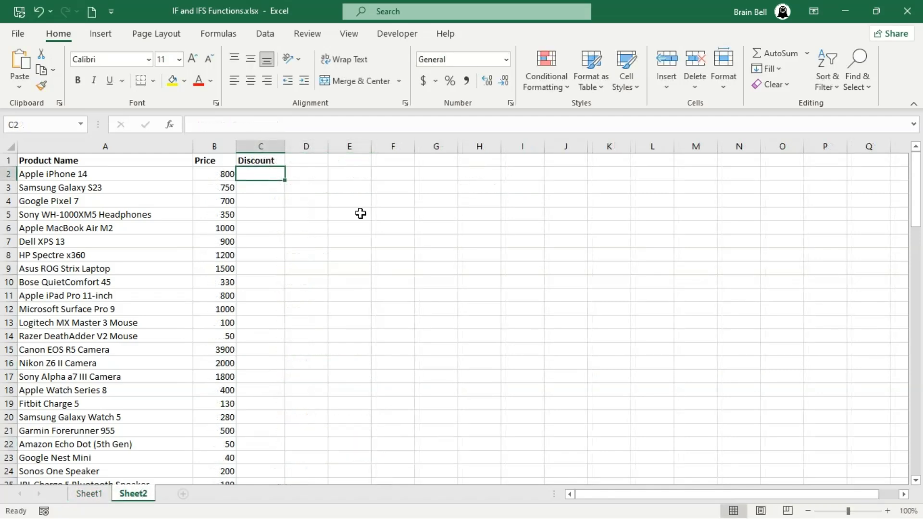
pyautogui.write('=')
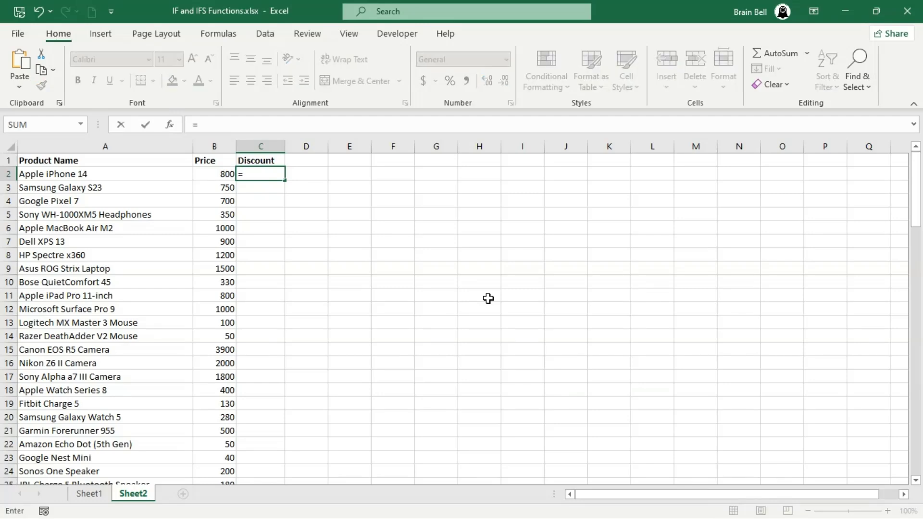
pyautogui.write('IF')
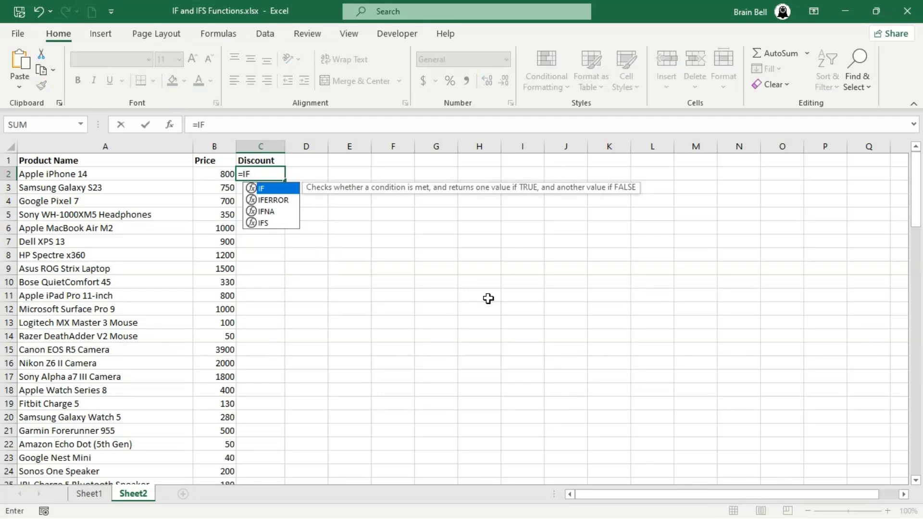
pyautogui.press('Left')
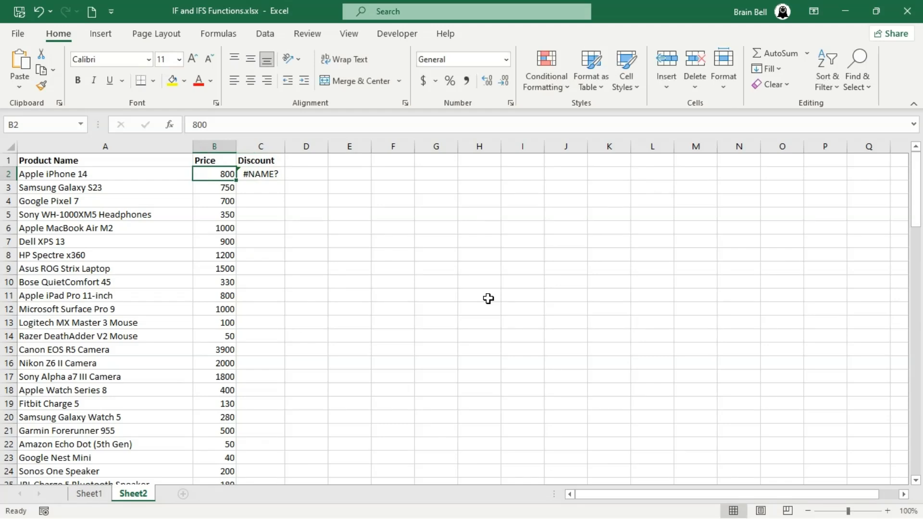
pyautogui.press('Right')
# - Enter the formula =IF(B2>=500, B2*2%, 0) in cell C2 of the Discount column and select that cell
pyautogui.write('=')
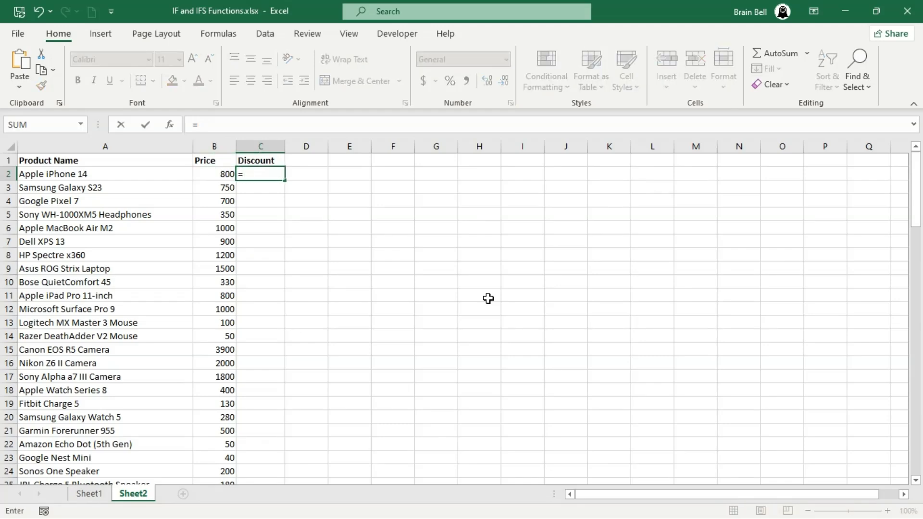
pyautogui.write('IF(')
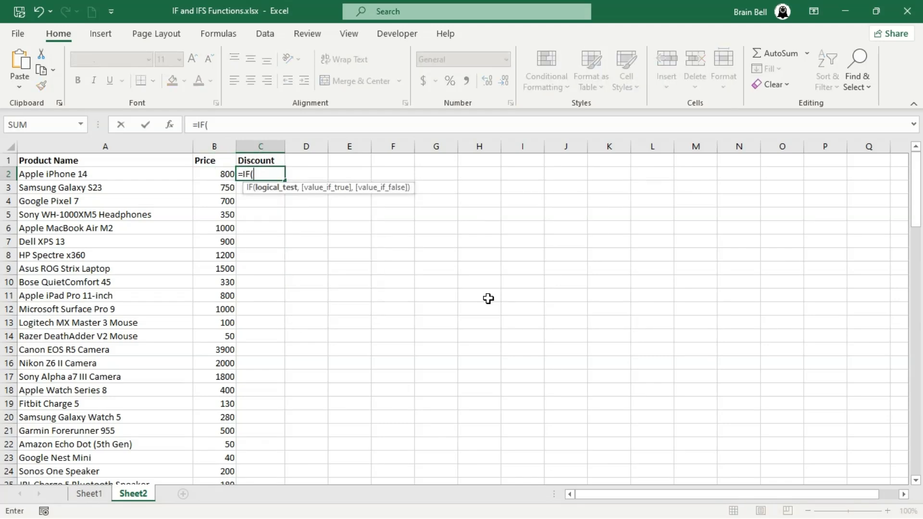
pyautogui.press('Left')
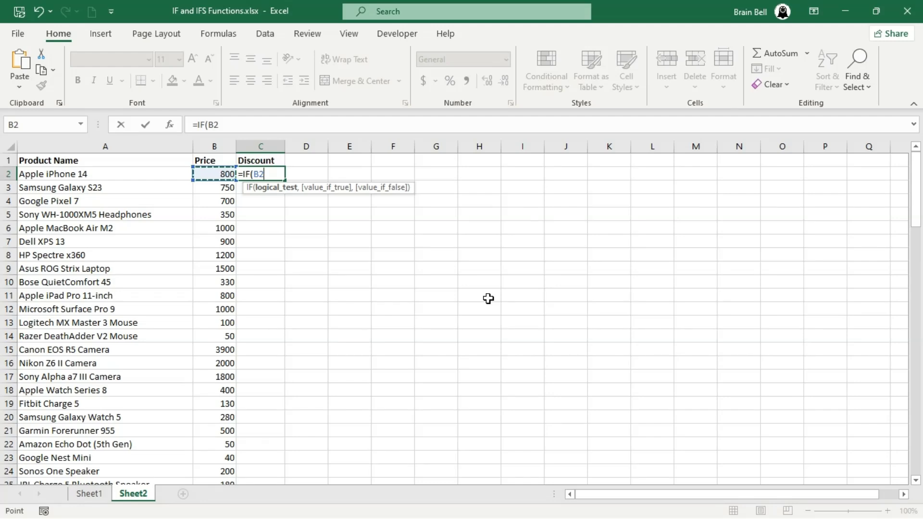
pyautogui.write('>=500')
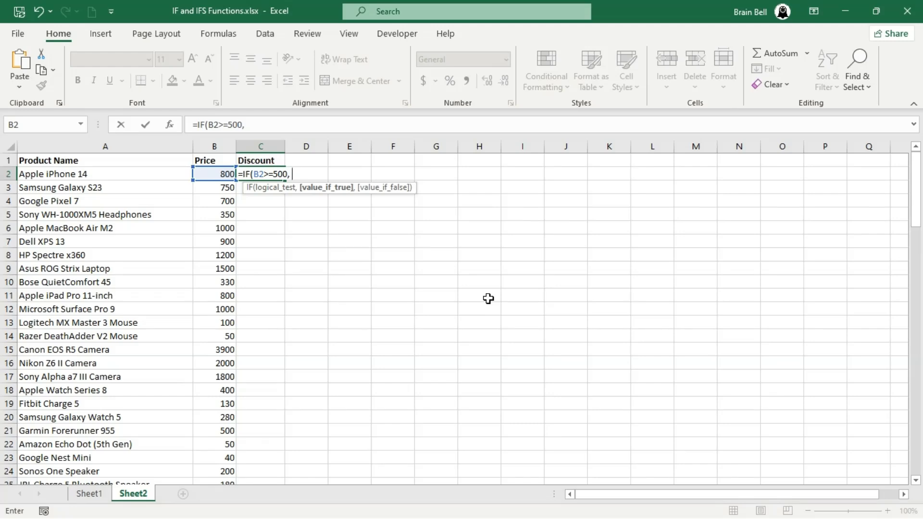
pyautogui.write(',')
pyautogui.press('Left')
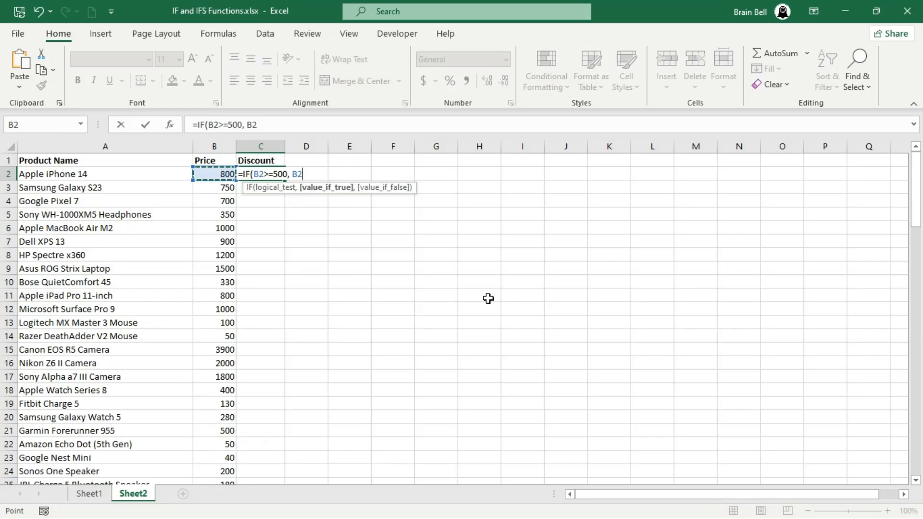
pyautogui.write('*')
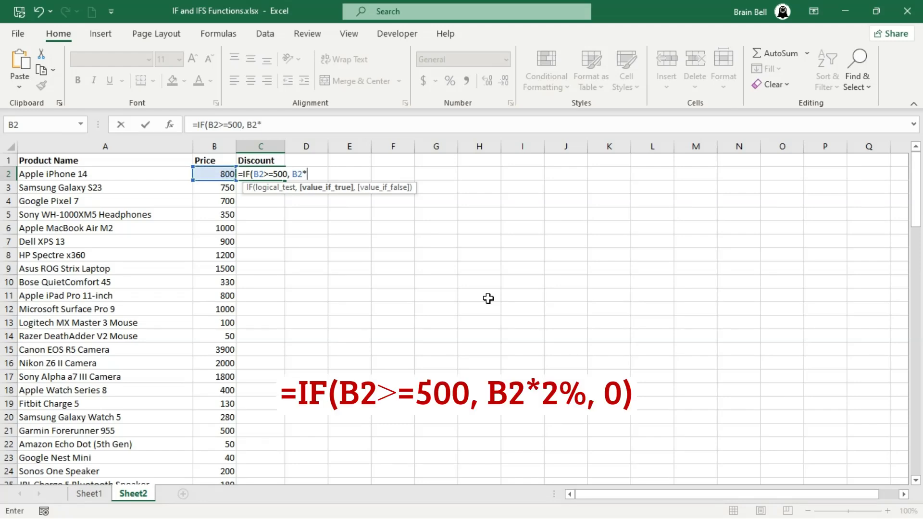
pyautogui.write('2%, ')
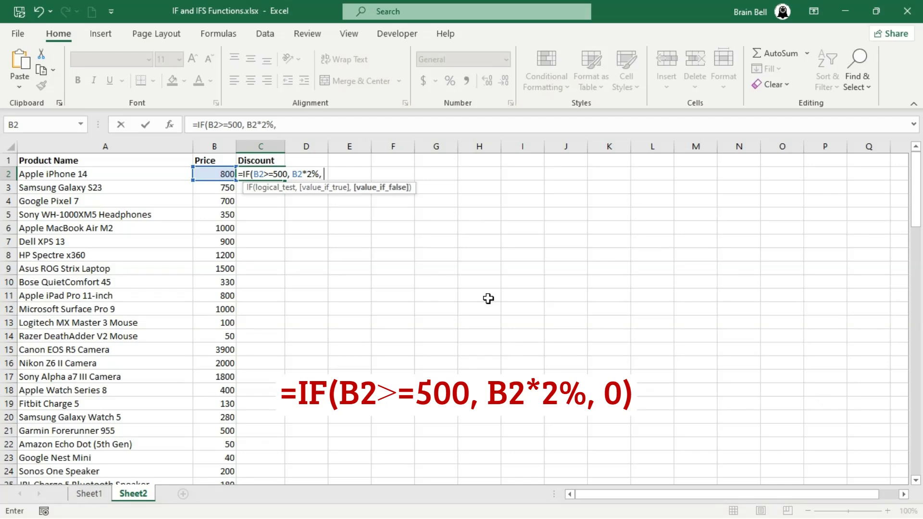
pyautogui.write('0)')
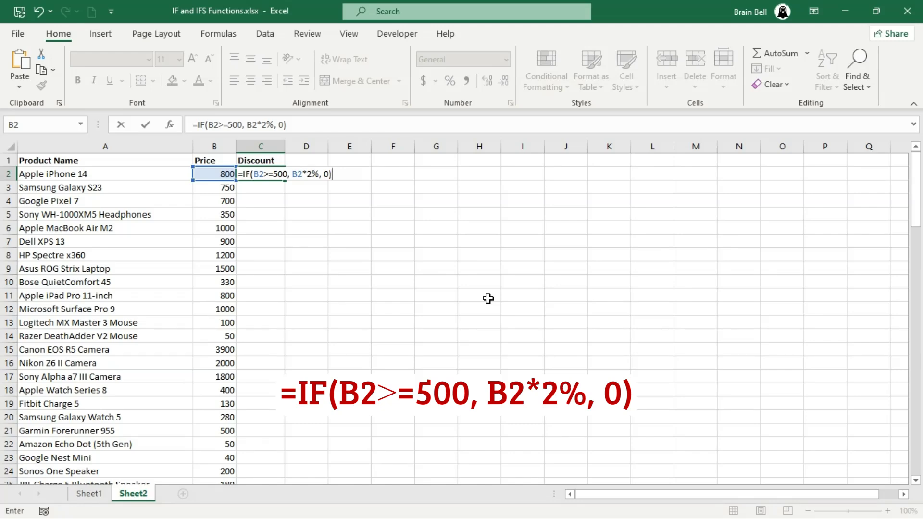
pyautogui.press('Return')
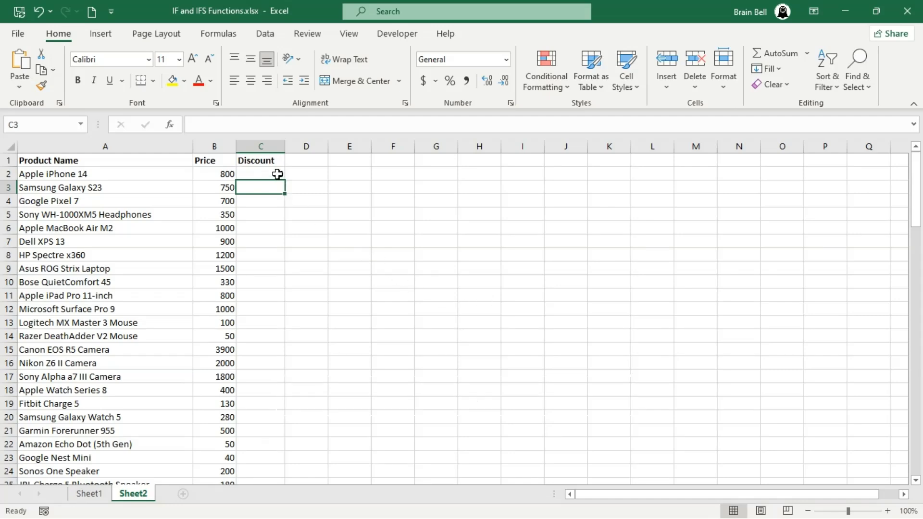
pyautogui.click(276, 174)
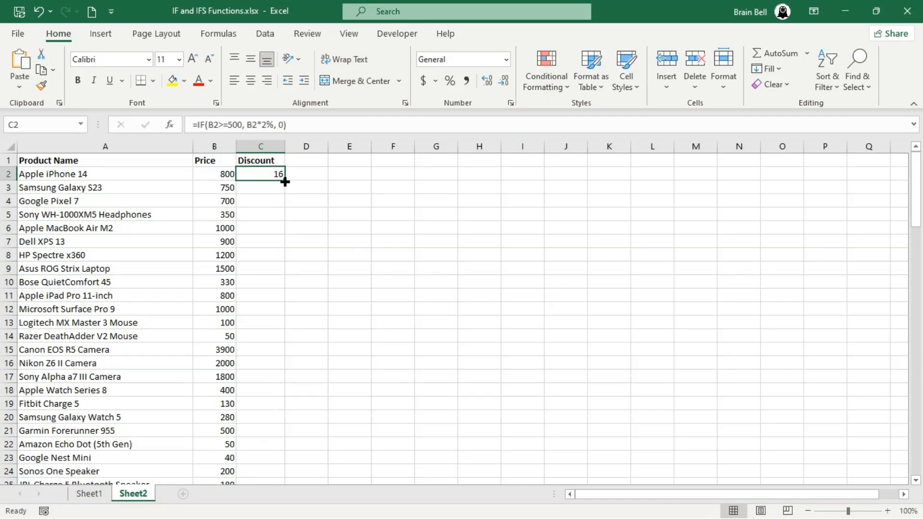
# - Auto-fill the discount formula from cell C2 down the Discount column
pyautogui.doubleClick(285, 182)
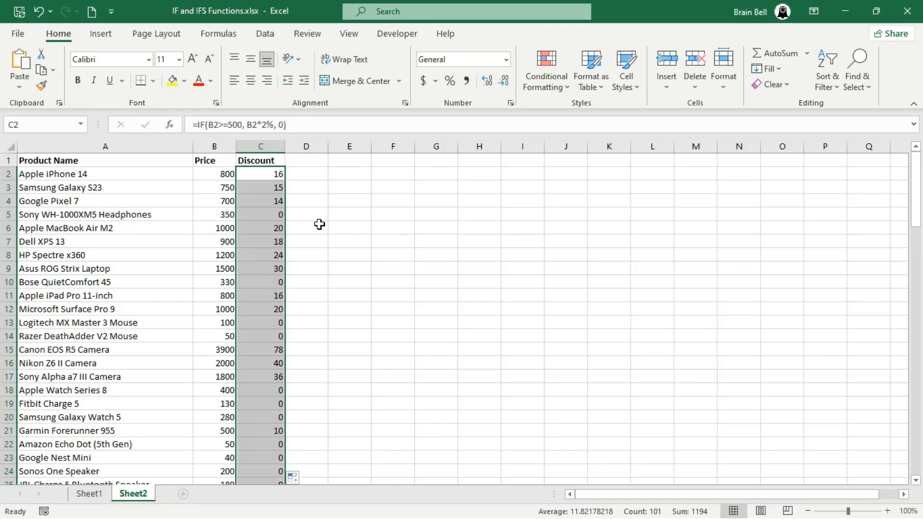
# - Inspect the copied discount formulas in cells C5, C10 and C18 to check their cell references
pyautogui.click(276, 214)
pyautogui.press('Left')
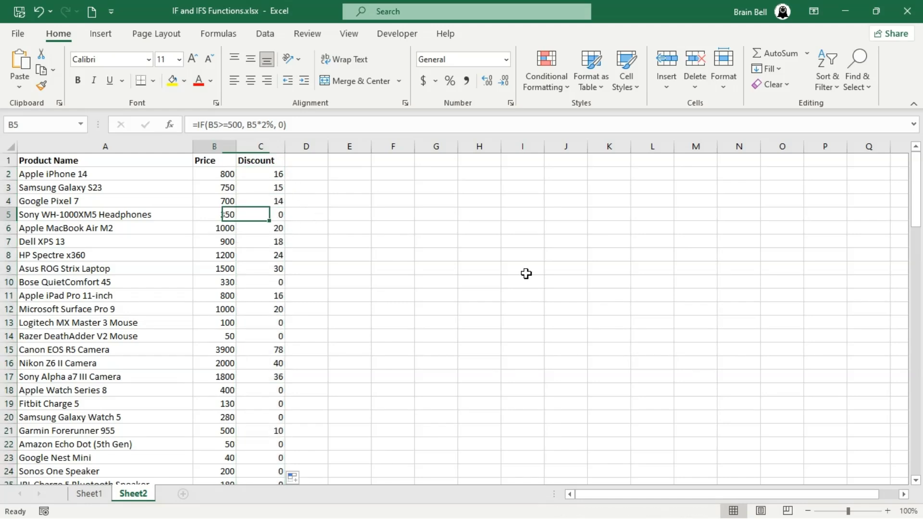
pyautogui.press('Right')
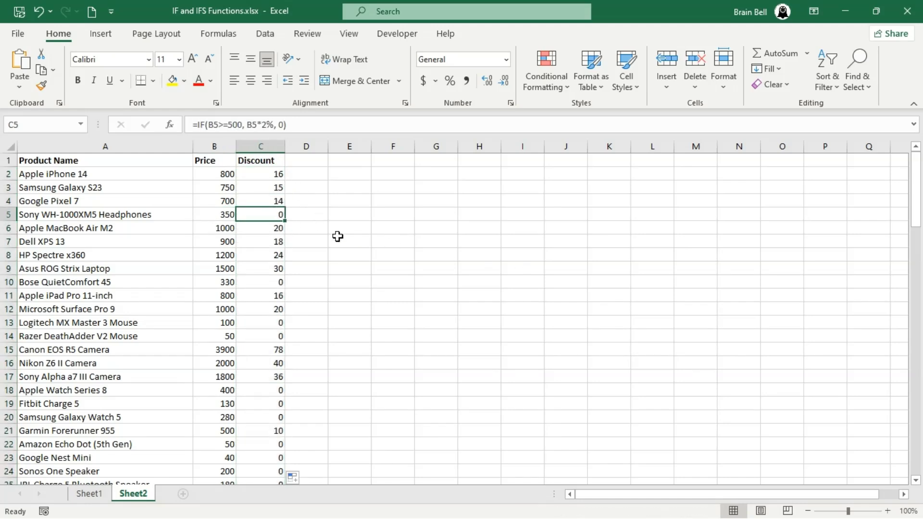
pyautogui.doubleClick(274, 214)
pyautogui.click(484, 328)
pyautogui.press('Escape')
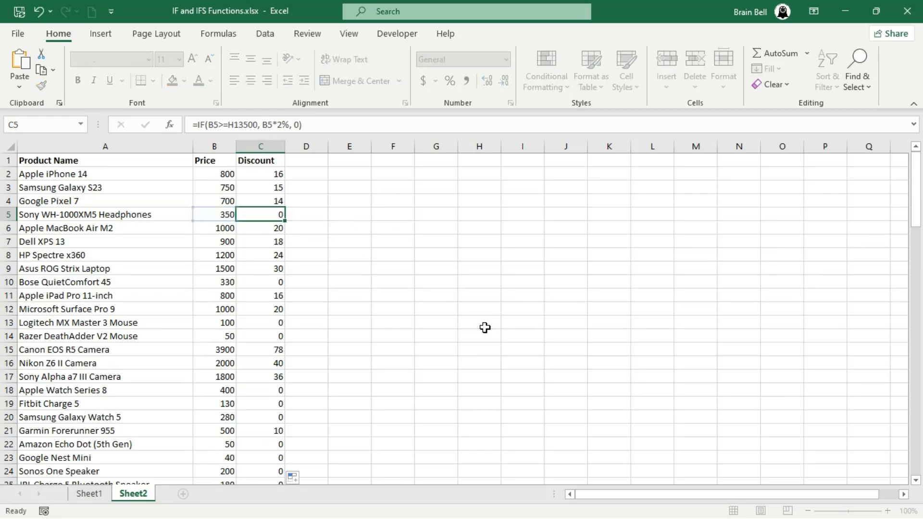
pyautogui.doubleClick(277, 286)
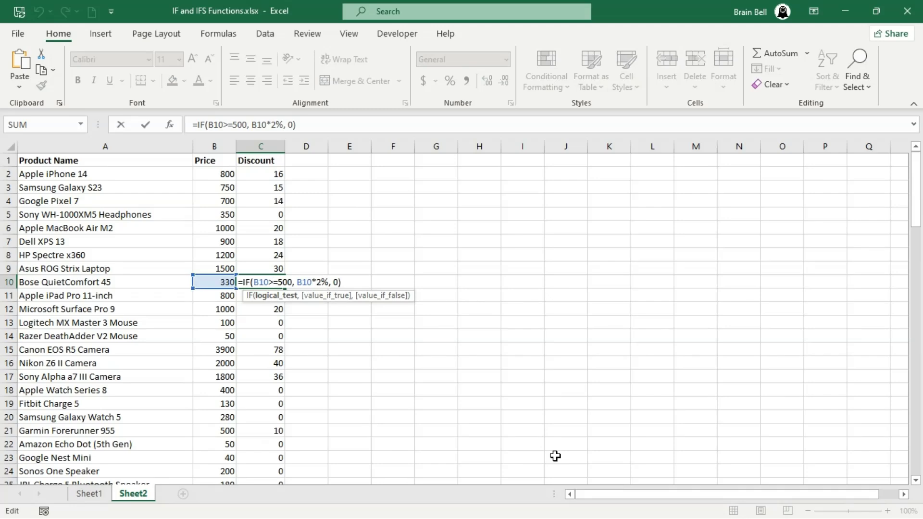
pyautogui.press('Escape')
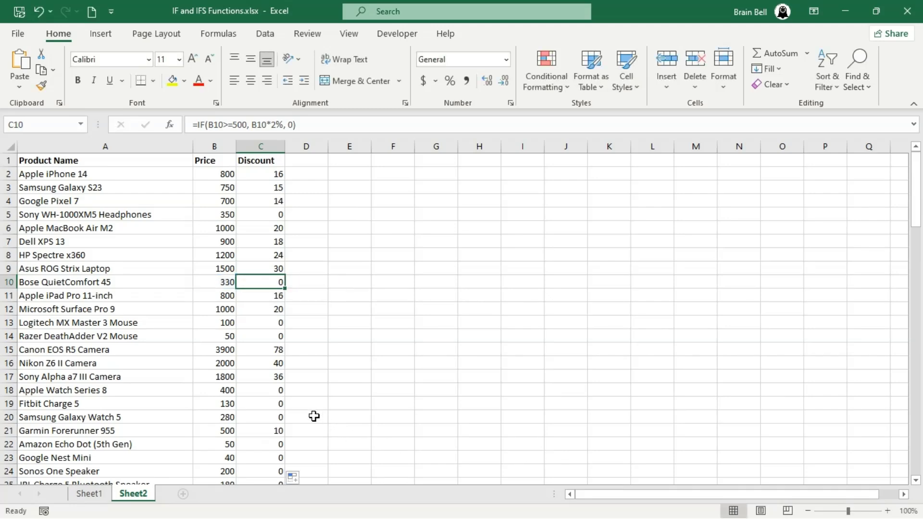
pyautogui.click(284, 394)
pyautogui.doubleClick(283, 394)
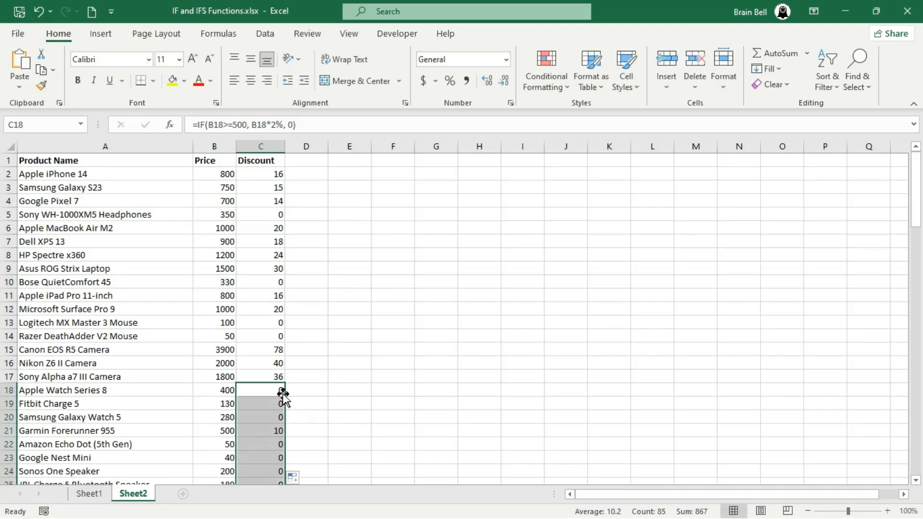
pyautogui.doubleClick(265, 389)
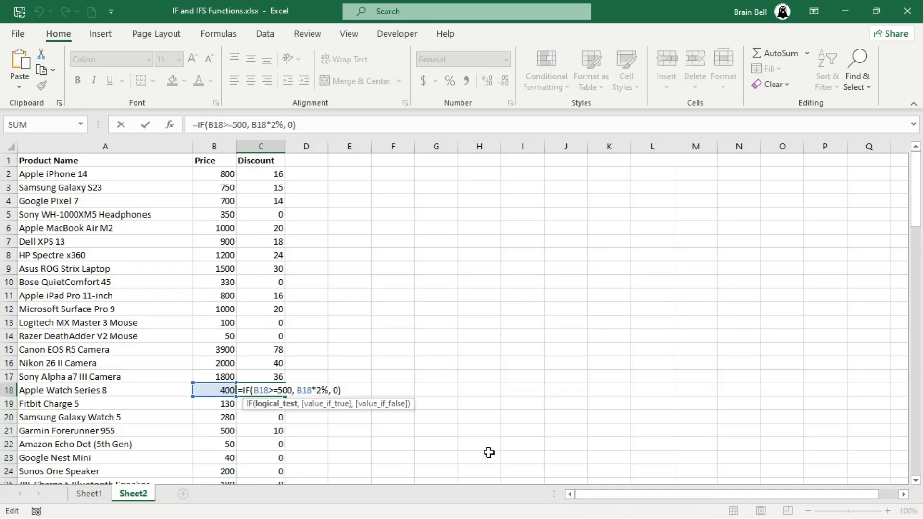
pyautogui.press('Escape')
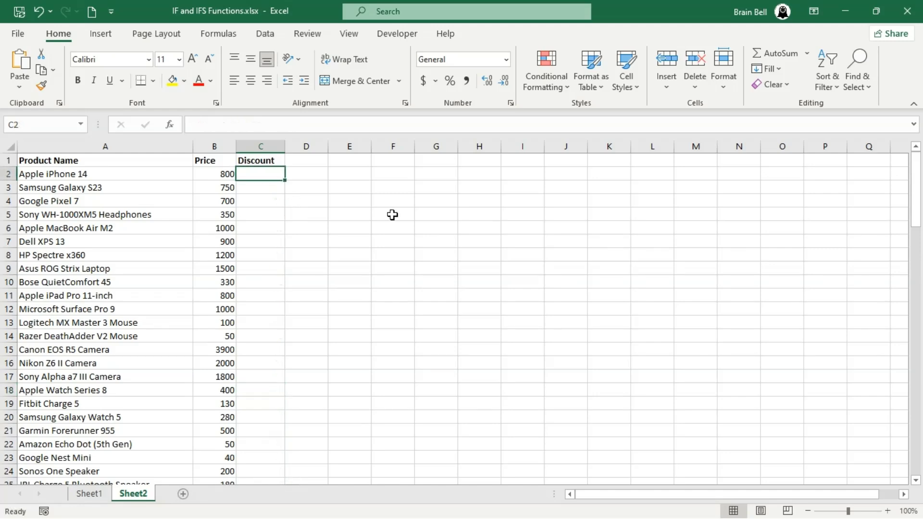
# - Begin a nested IF formula in the empty cell C2 with =IF(B2>=2000,B2*7%, as its first discount tier
pyautogui.write('=IF(')
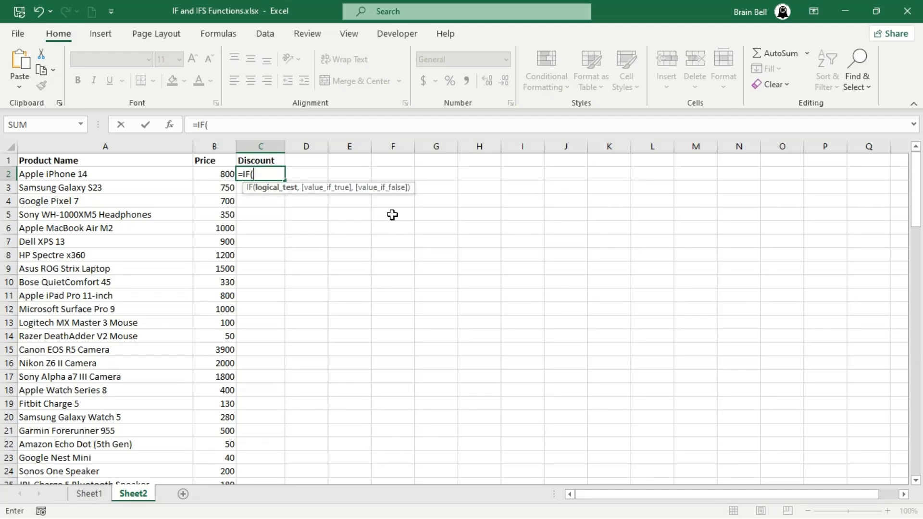
pyautogui.press('Left')
pyautogui.write('>')
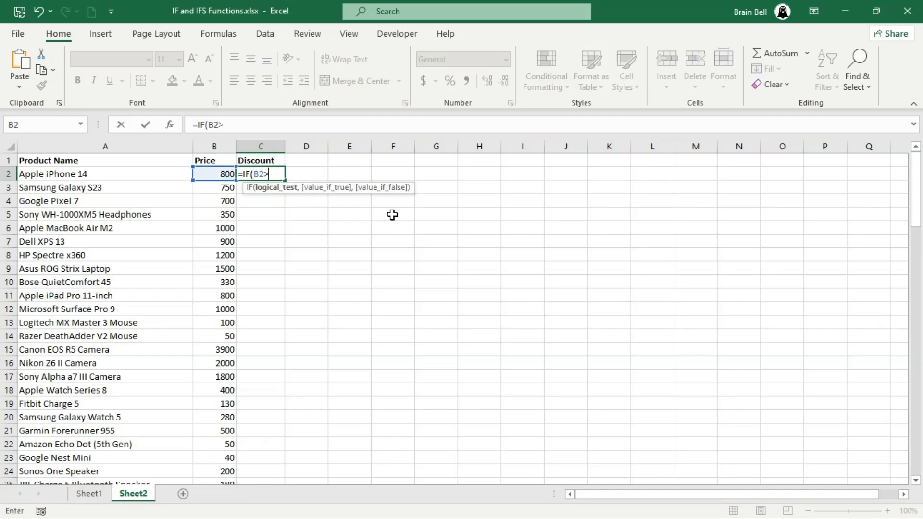
pyautogui.write('=2000,')
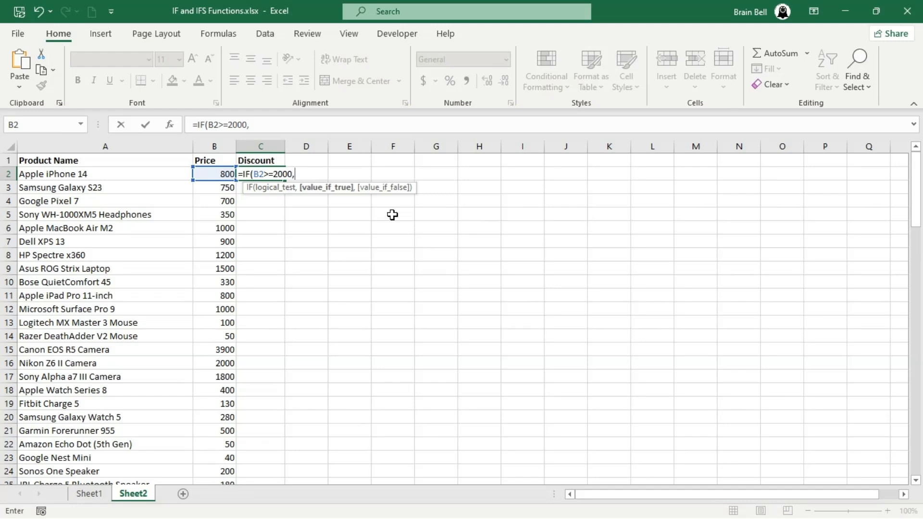
pyautogui.press('Left')
pyautogui.write('*')
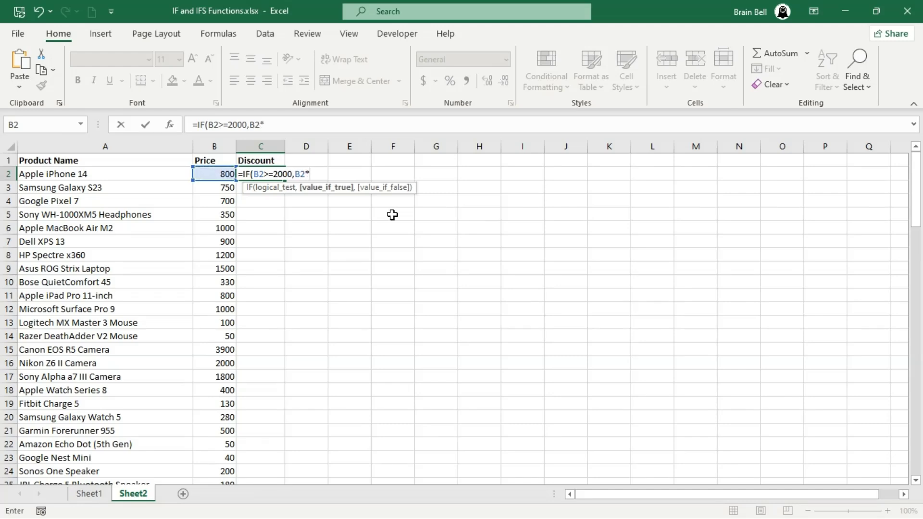
pyautogui.write('7%,')
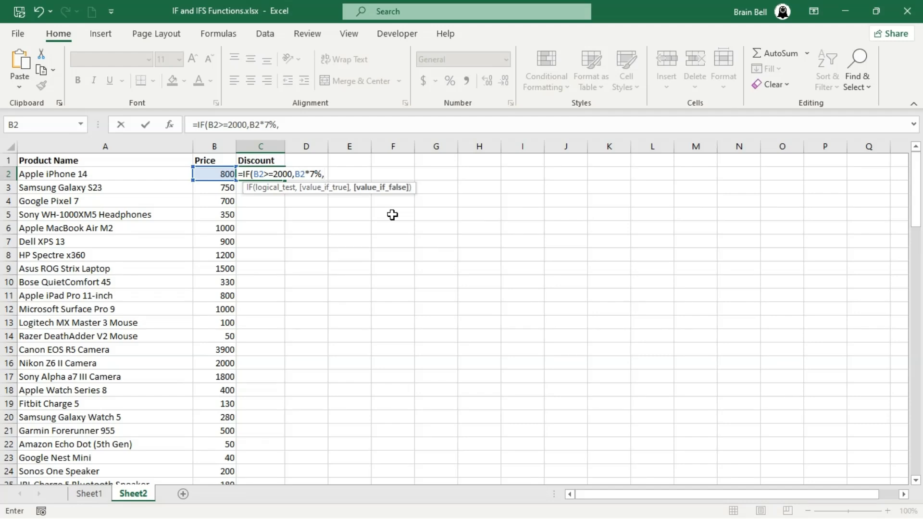
# - Add the second tier IF(B2>=1500, B2*5%, as the value-if-false argument of C2's formula
pyautogui.write('IF')
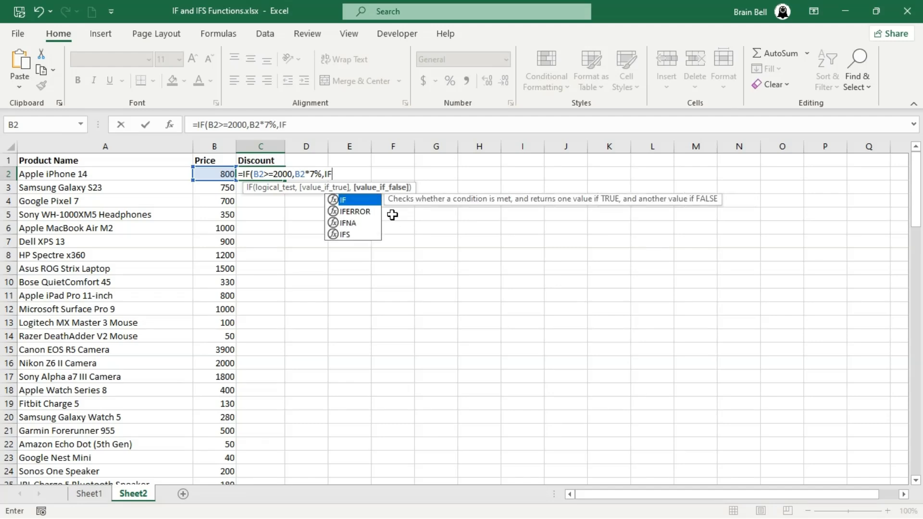
pyautogui.write('(B2')
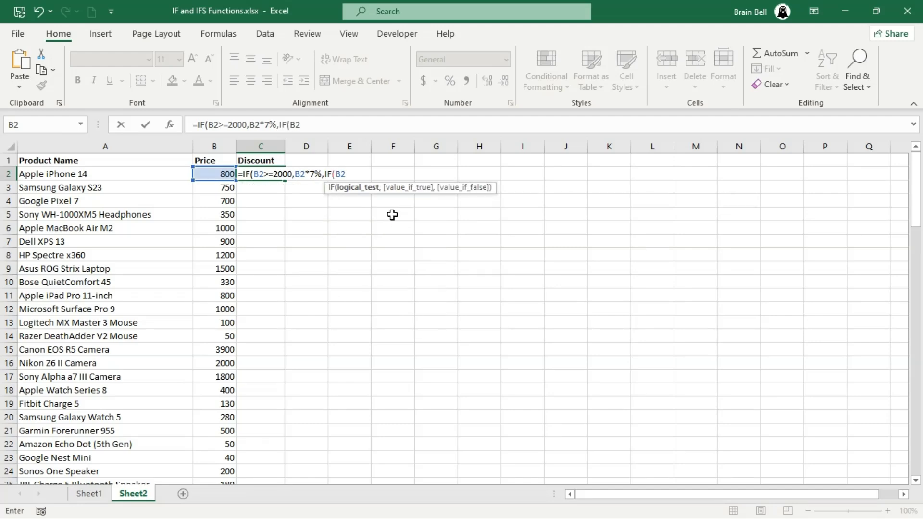
pyautogui.write('>=1500, ')
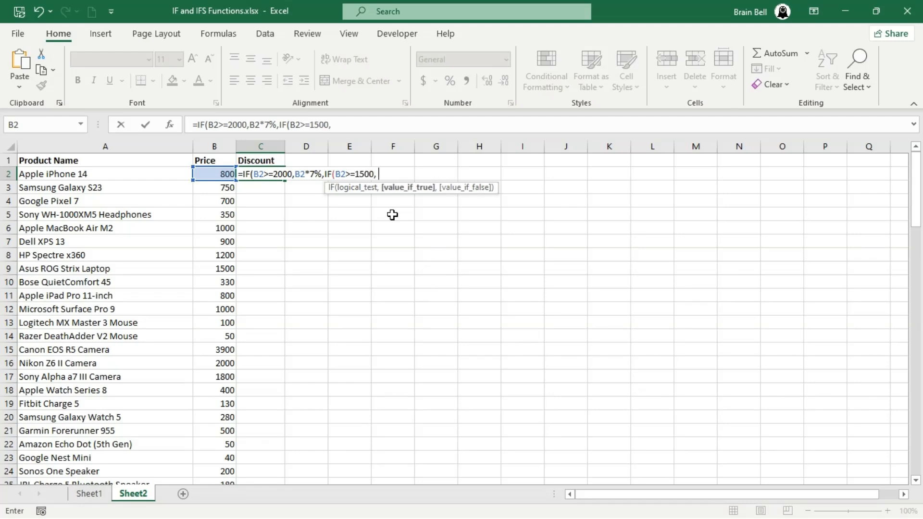
pyautogui.write('B2')
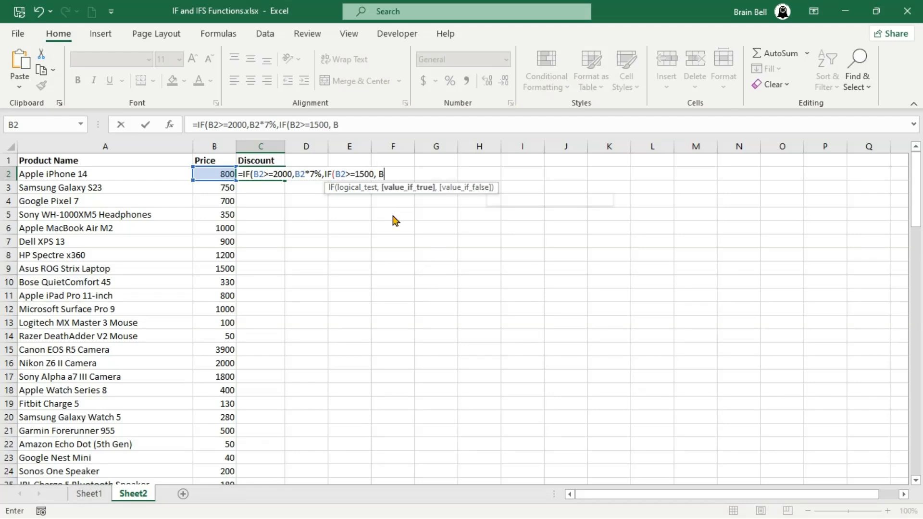
pyautogui.write('*5')
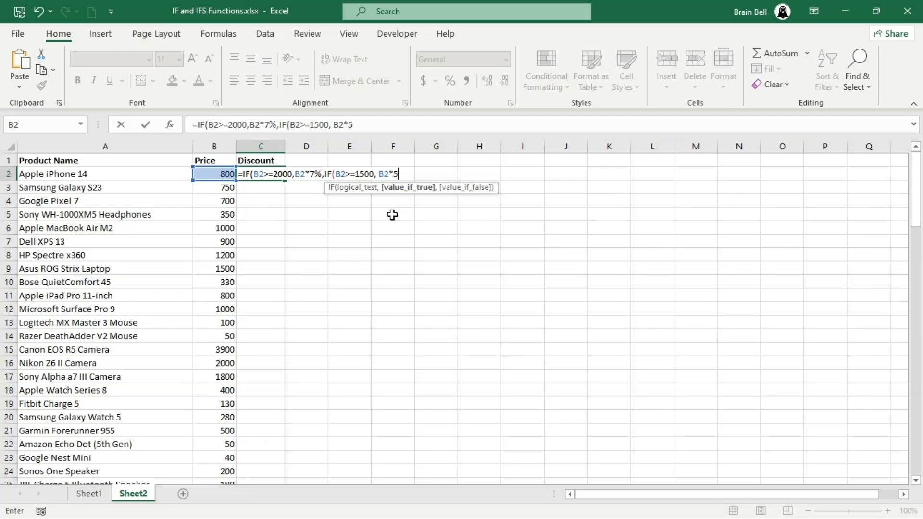
pyautogui.write('%, ')
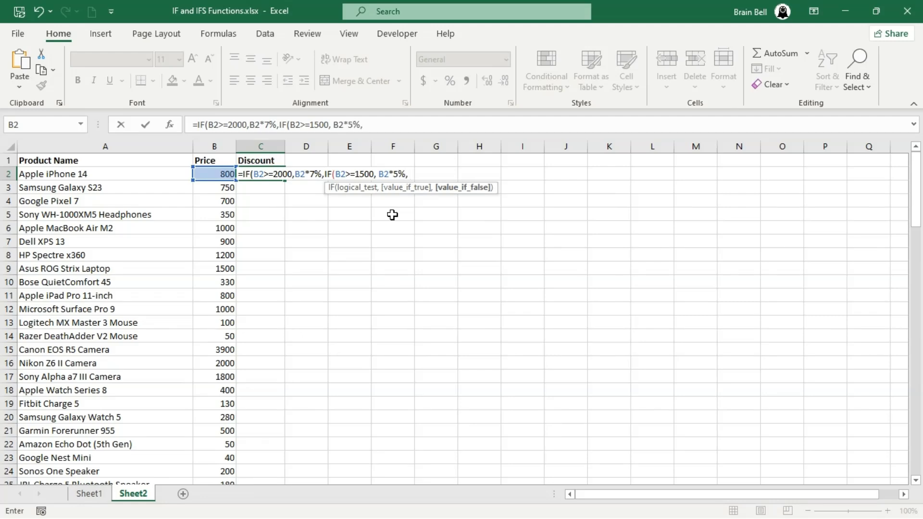
# - Add the third tier IF(B2>=1000, B2*3%, to the nested formula in C2
pyautogui.write('IF(B2>')
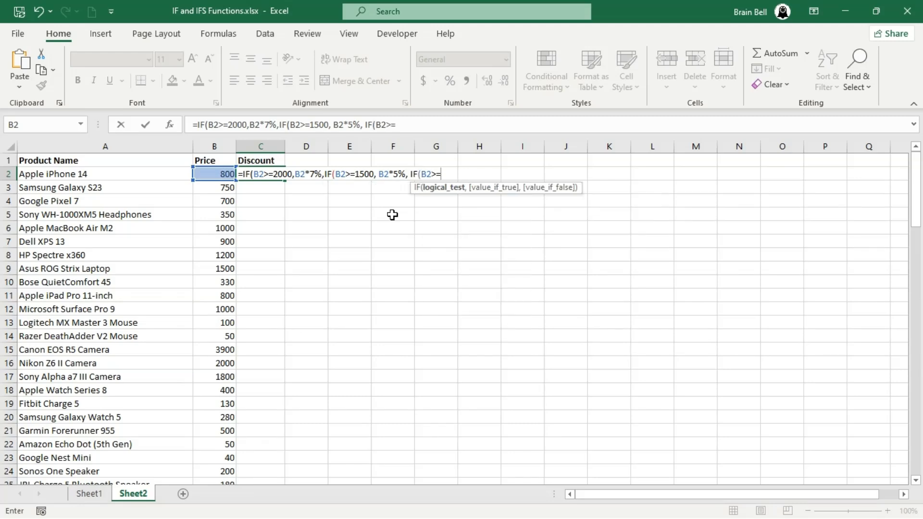
pyautogui.write('=1000, B2')
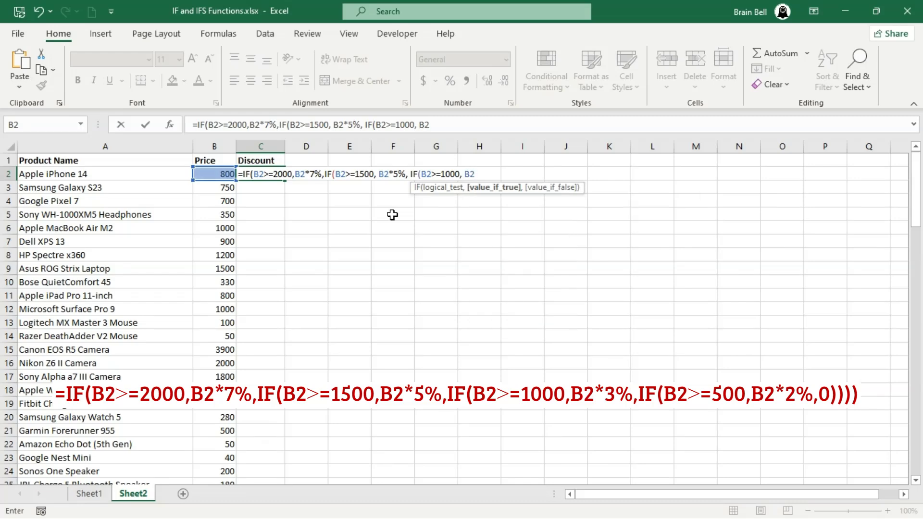
pyautogui.write('*4')
pyautogui.write('%')
pyautogui.press('BackSpace')
pyautogui.press('BackSpace')
pyautogui.write('3%')
pyautogui.write(',')
# - Finish C2's formula with the last tier IF(B2>=500, B2*2%,0), close all four parentheses and enter it
pyautogui.write(' IF(')
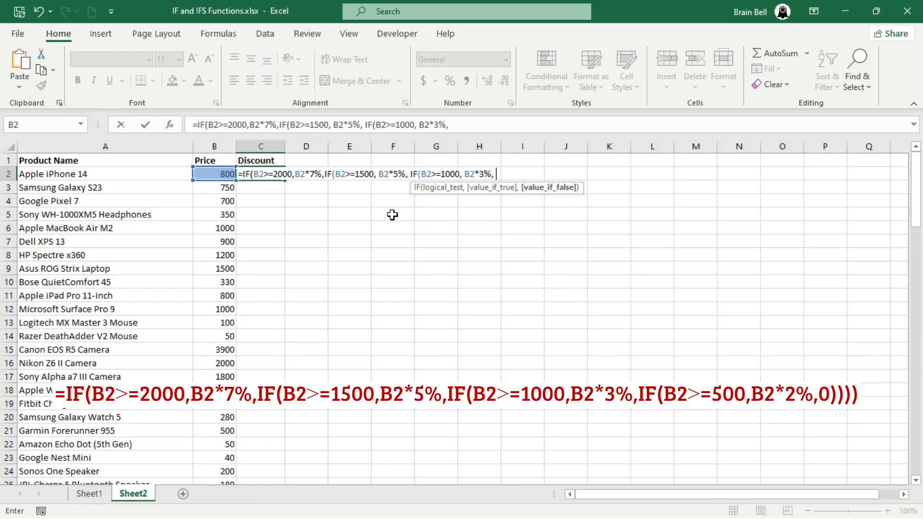
pyautogui.write('B2')
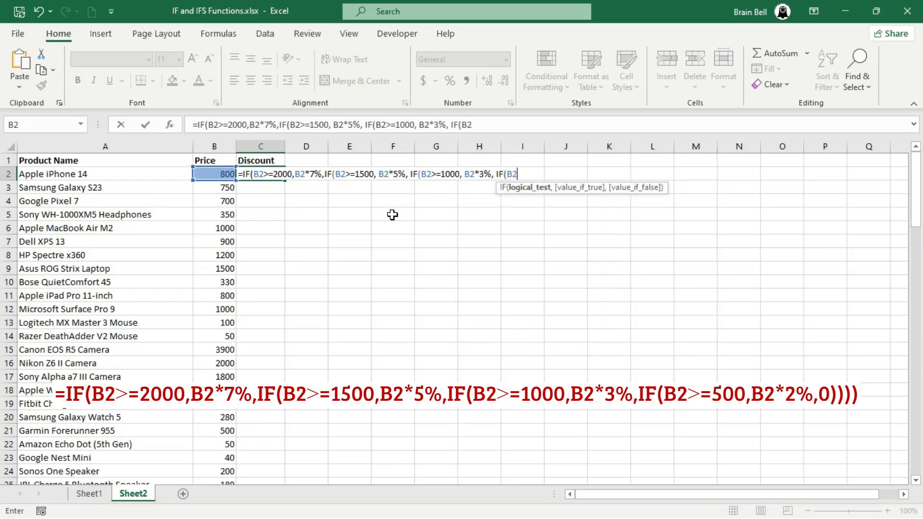
pyautogui.write('>=500, ')
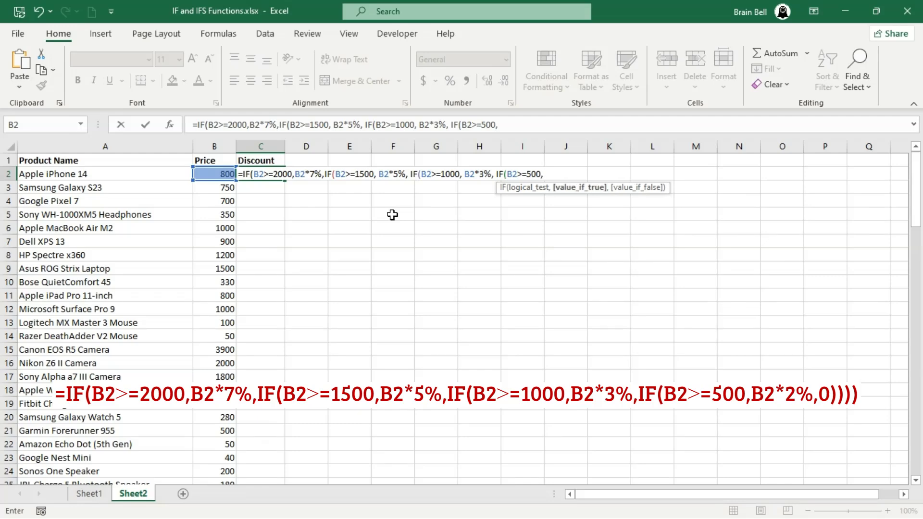
pyautogui.write('B2*2%,0')
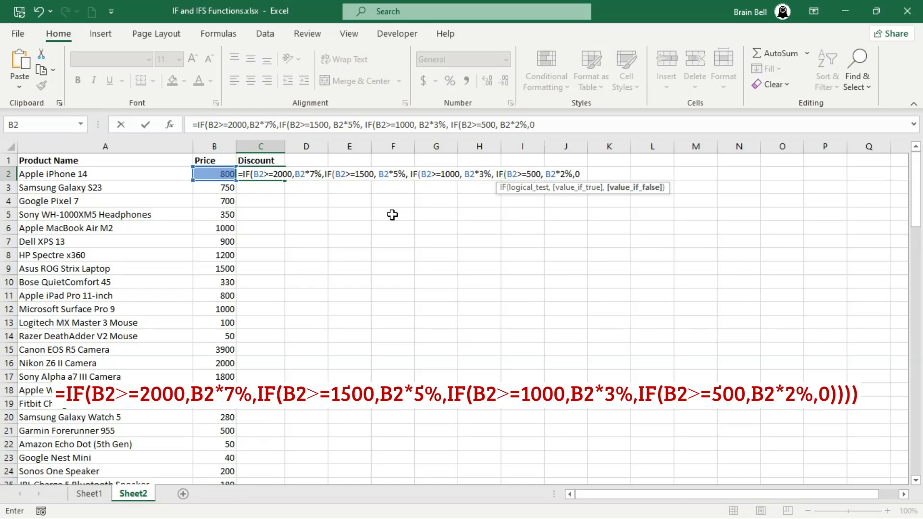
pyautogui.write('))')
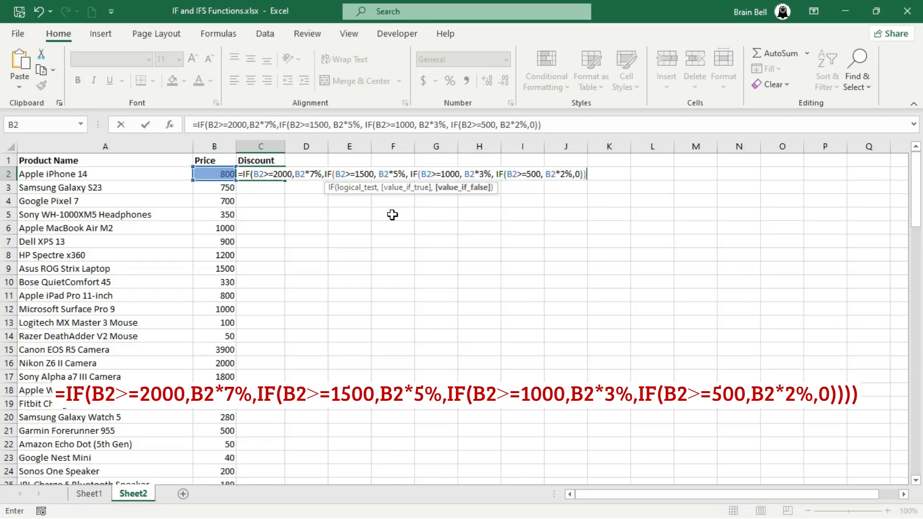
pyautogui.write('))')
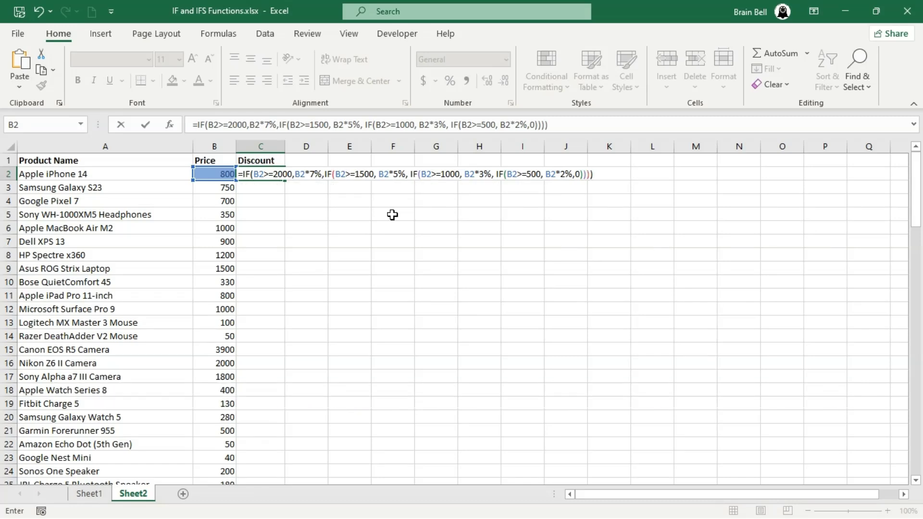
pyautogui.press('Return')
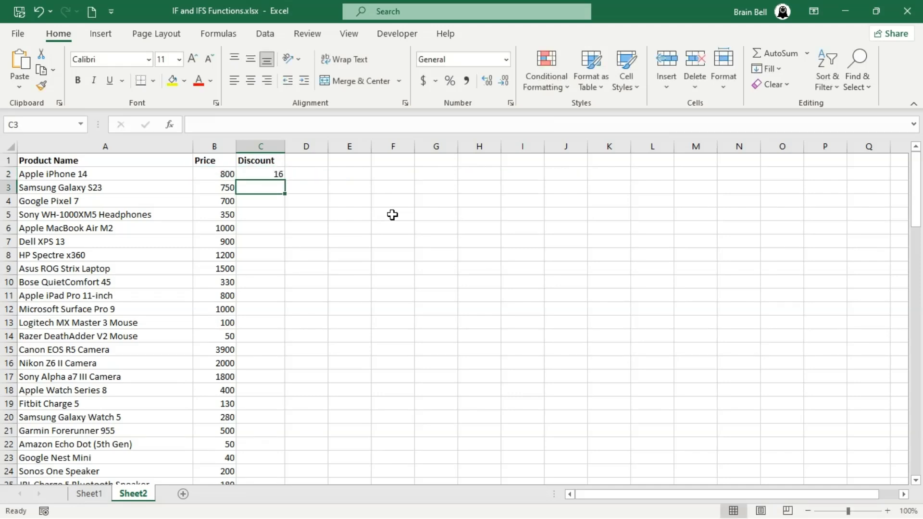
# - Auto-fill the nested IF formula from cell C2 down the Discount column
pyautogui.click(278, 174)
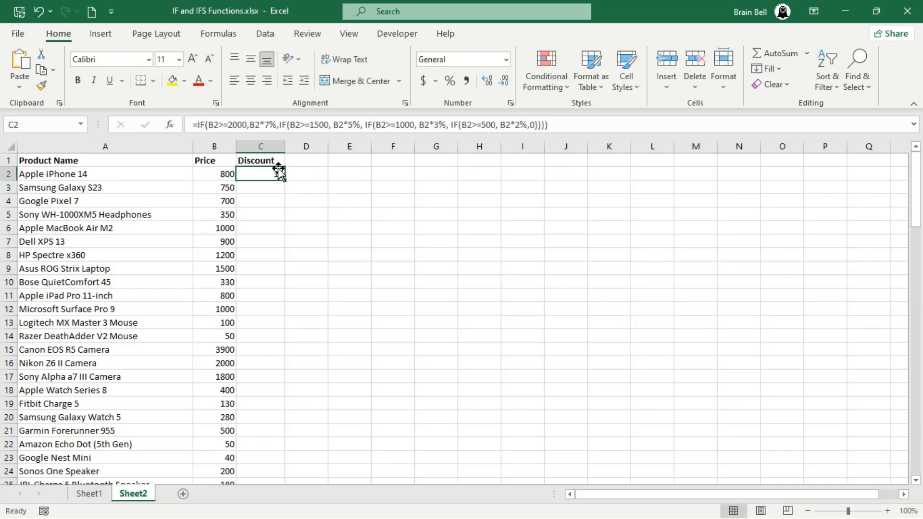
pyautogui.doubleClick(284, 178)
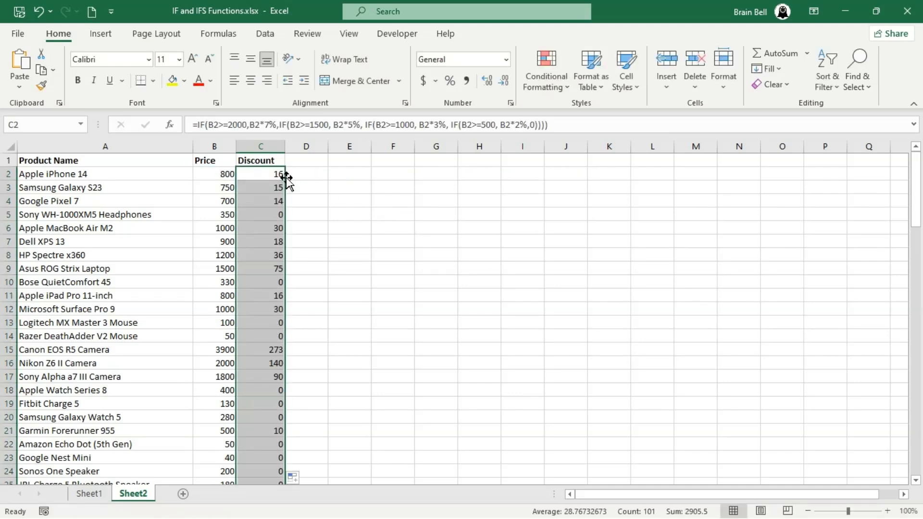
# - Step through the Discount cells from C3 to C16 to examine the copied nested formulas and their results
pyautogui.click(281, 187)
pyautogui.click(281, 190)
pyautogui.press('Down')
pyautogui.press('Down')
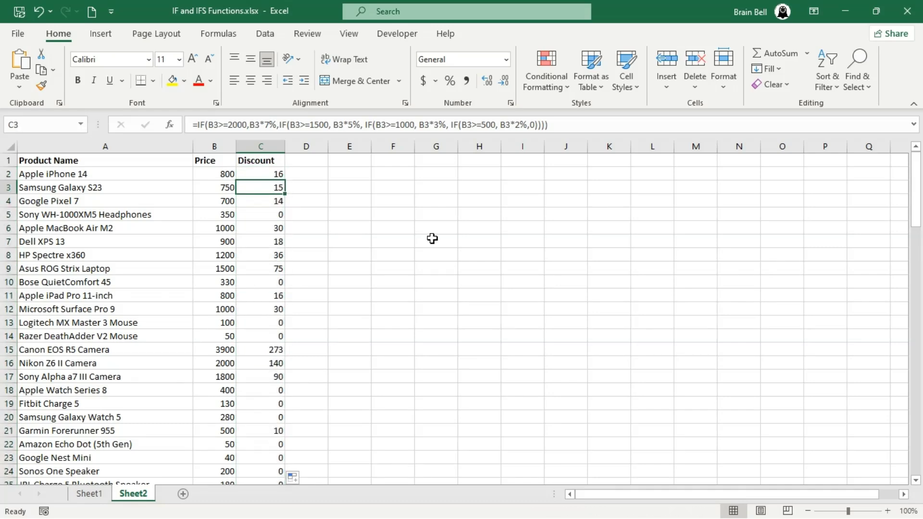
pyautogui.press('Down')
pyautogui.press('Down')
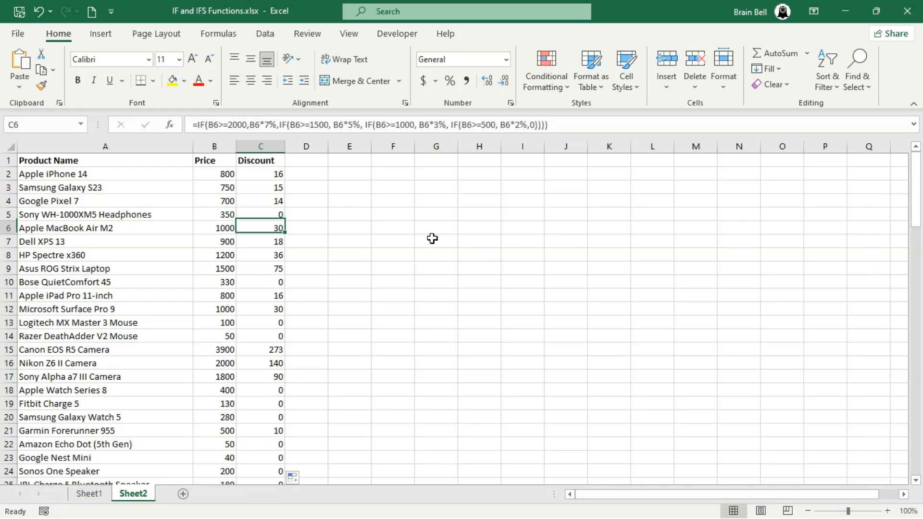
pyautogui.press('Down')
pyautogui.press('Down')
pyautogui.press('Down')
pyautogui.press('Down')
pyautogui.press('Down')
pyautogui.press('Down')
pyautogui.press('Down')
pyautogui.press('Down')
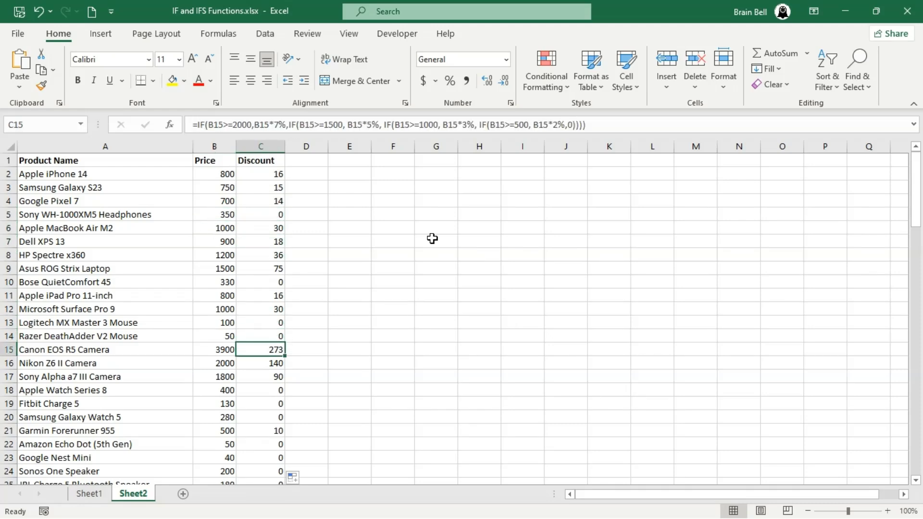
pyautogui.press('Down')
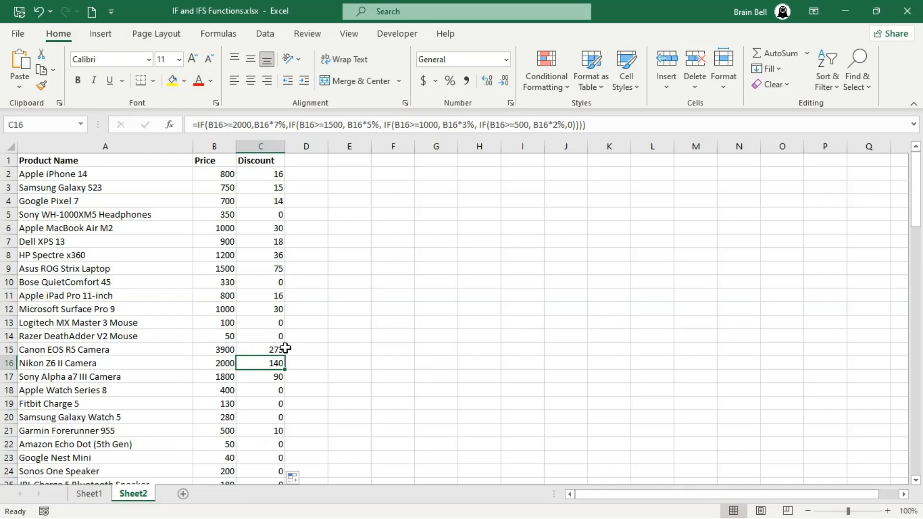
# - Examine the nested IF formula in C16 and the discounts in the rows below it
pyautogui.doubleClick(273, 362)
pyautogui.press('Escape')
pyautogui.press('Down')
pyautogui.press('Down')
pyautogui.press('Down')
pyautogui.press('Down')
pyautogui.press('Down')
pyautogui.press('Down')
pyautogui.press('Down')
pyautogui.press('Down')
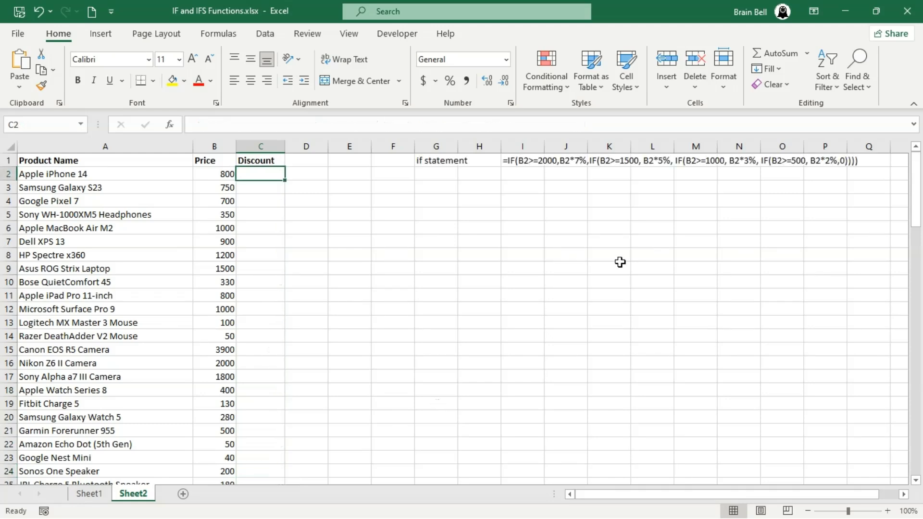
# - Start an IFS formula in C2 with the first condition and result pair, B2>=2000, B2*7%
pyautogui.write('=')
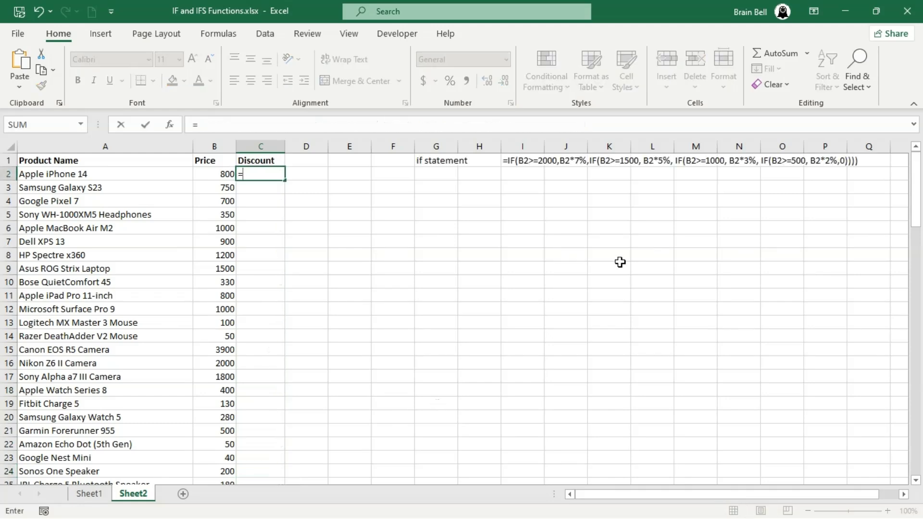
pyautogui.write('IFS(')
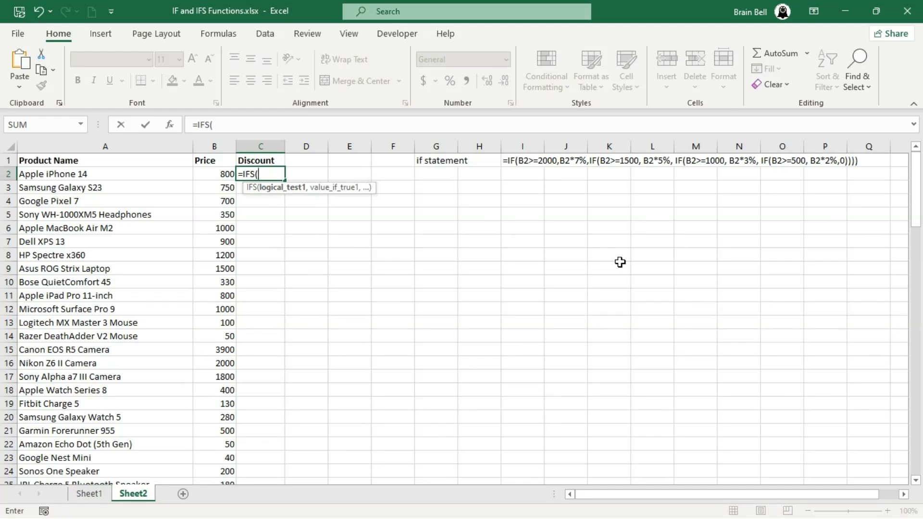
pyautogui.press('Left')
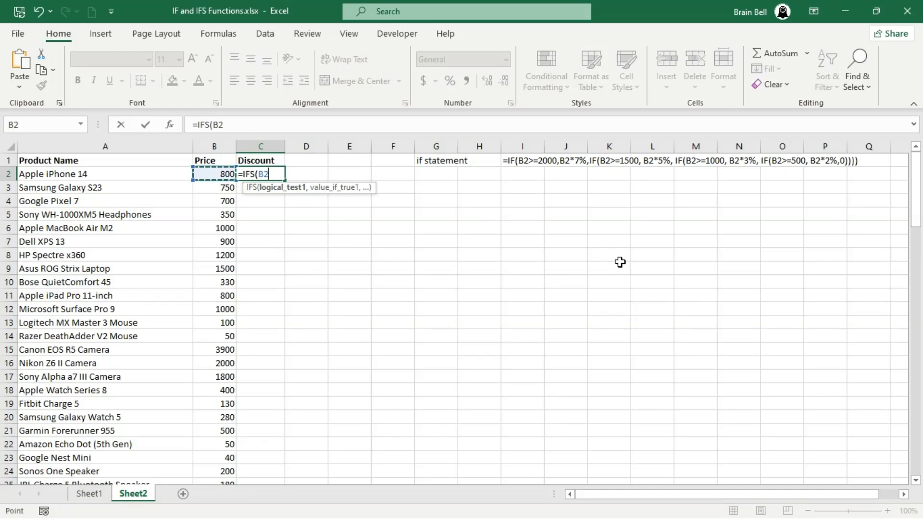
pyautogui.write('>=2000')
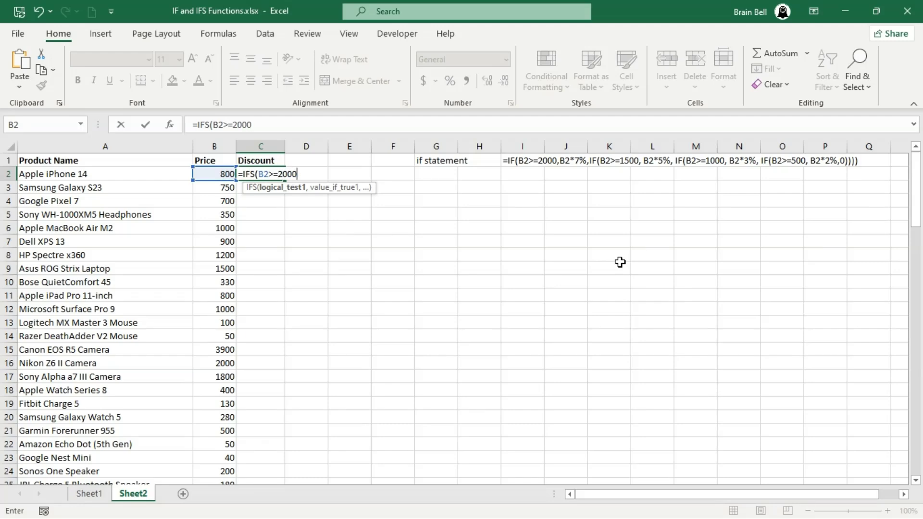
pyautogui.write(',')
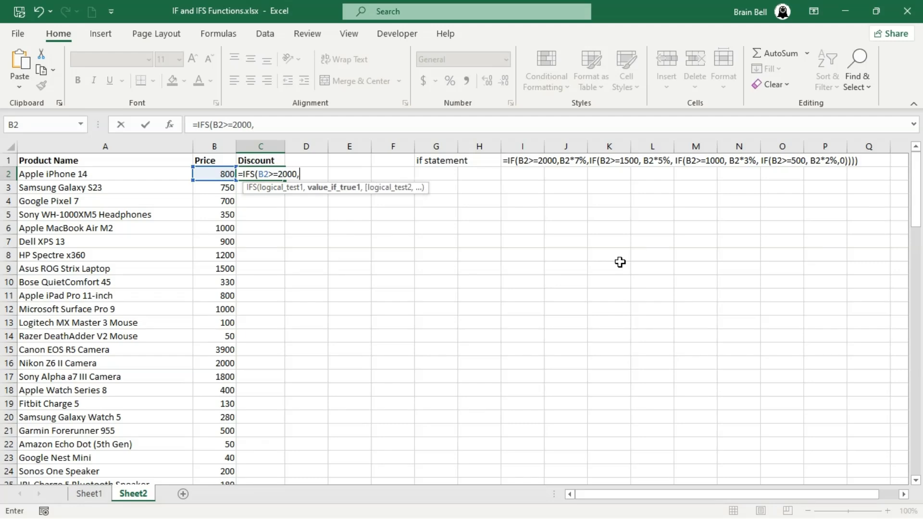
pyautogui.write(' B2*')
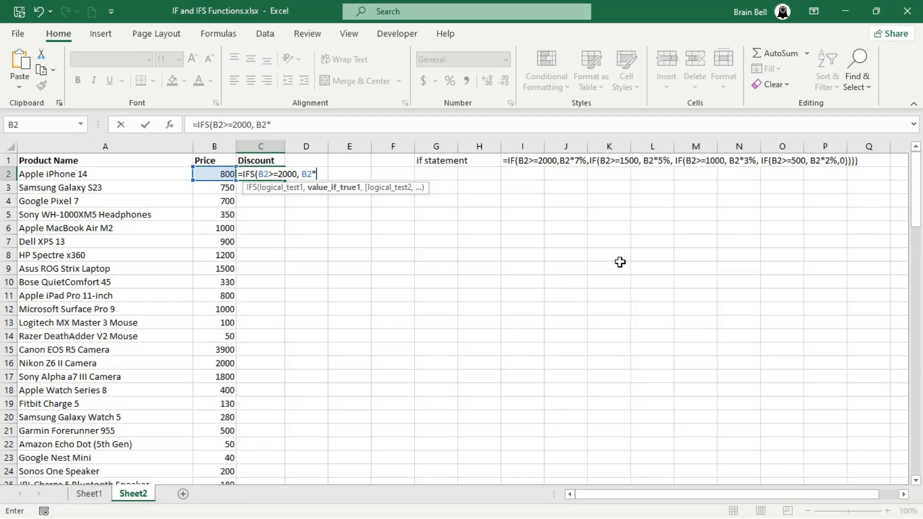
pyautogui.write('7%')
# - Add the second pair B2>=1500, B2*5%, to the IFS formula in C2
pyautogui.write(',')
pyautogui.write(' B2>')
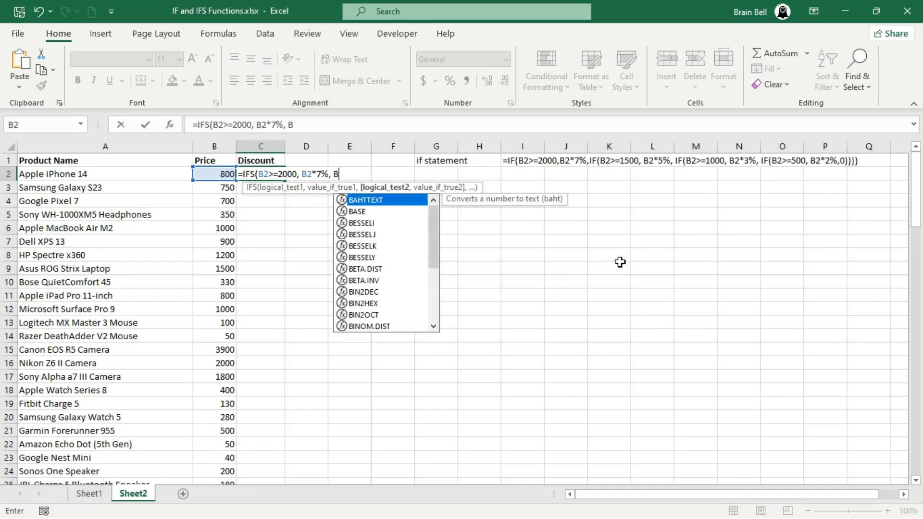
pyautogui.write('=1500')
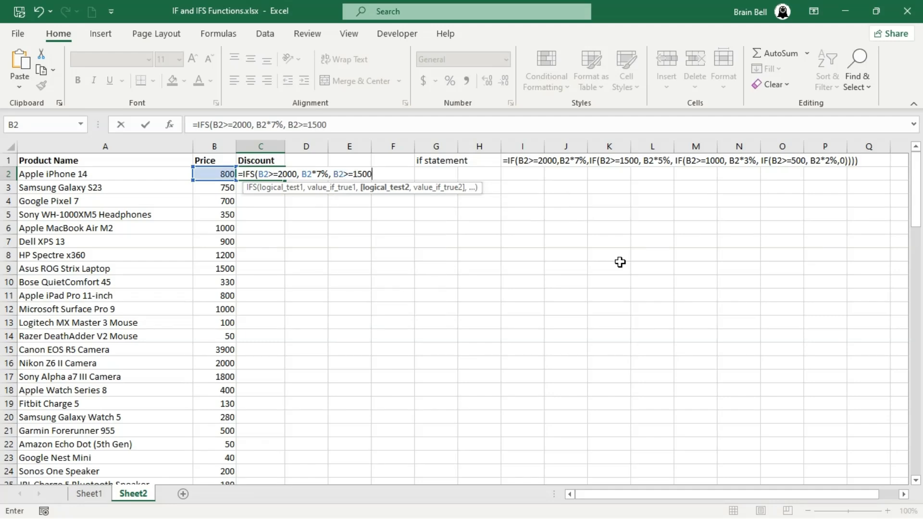
pyautogui.write(', B2')
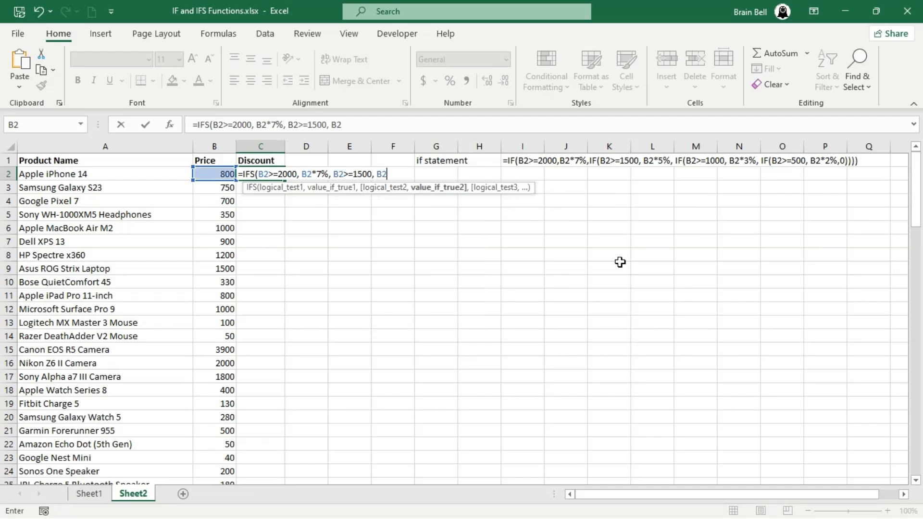
pyautogui.write('*5%, ')
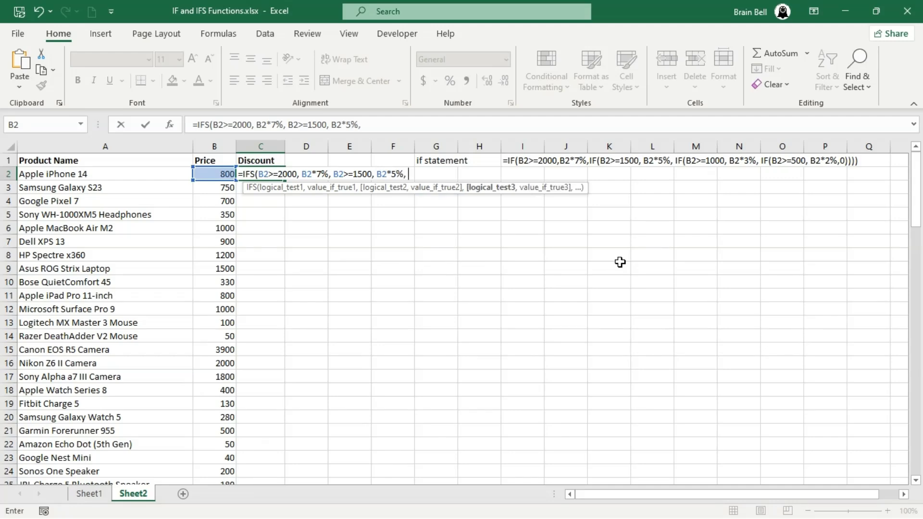
# - Add the third pair B2>=1000, B2*3%, to the IFS formula in C2
pyautogui.write('B2>=')
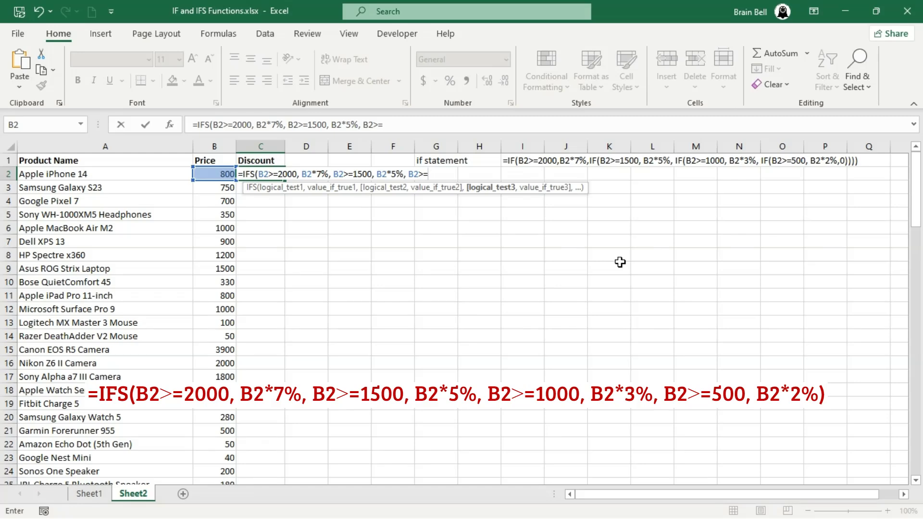
pyautogui.write('1000, ')
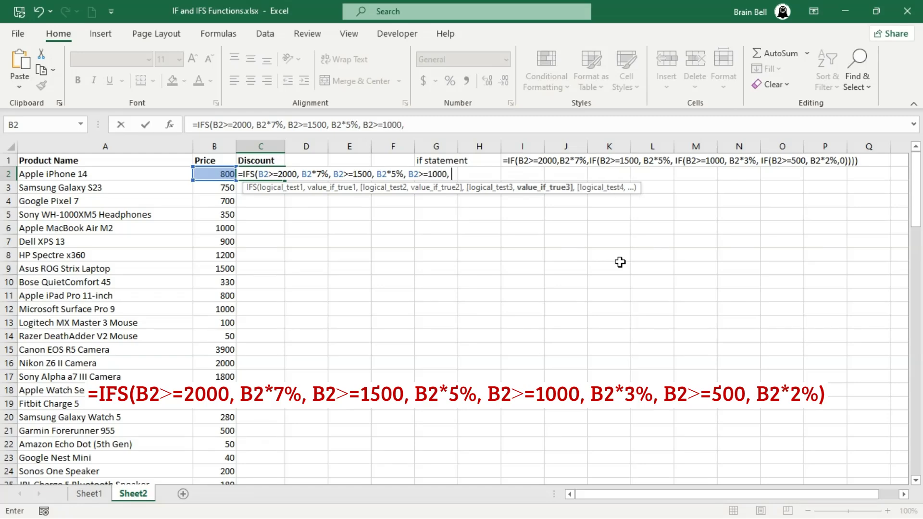
pyautogui.write('B2*3%')
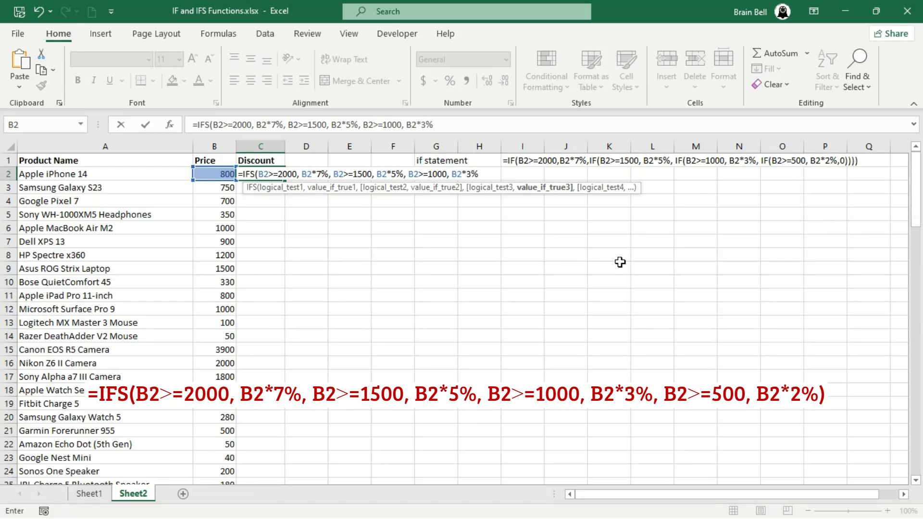
pyautogui.write(', ')
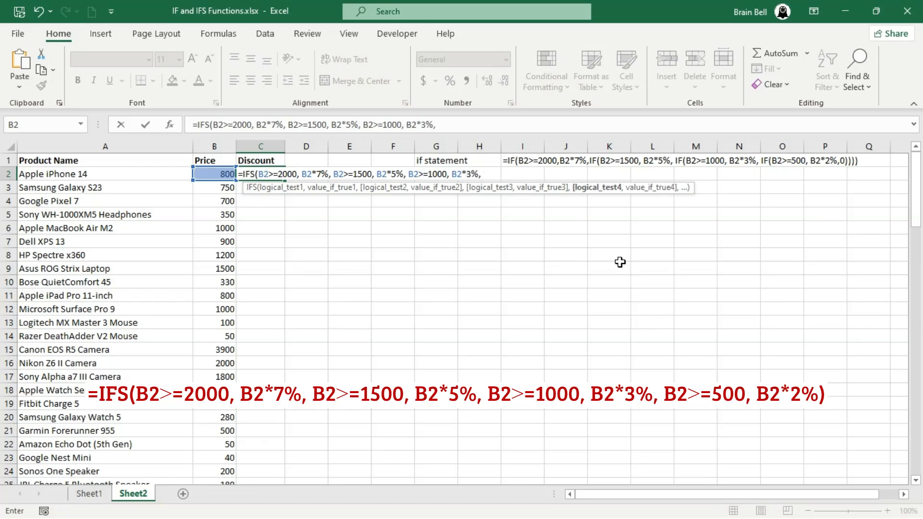
# - Finish C2's IFS formula with the pair B2>=500, B2*2%, close the parenthesis and enter it
pyautogui.write('B2>=500,')
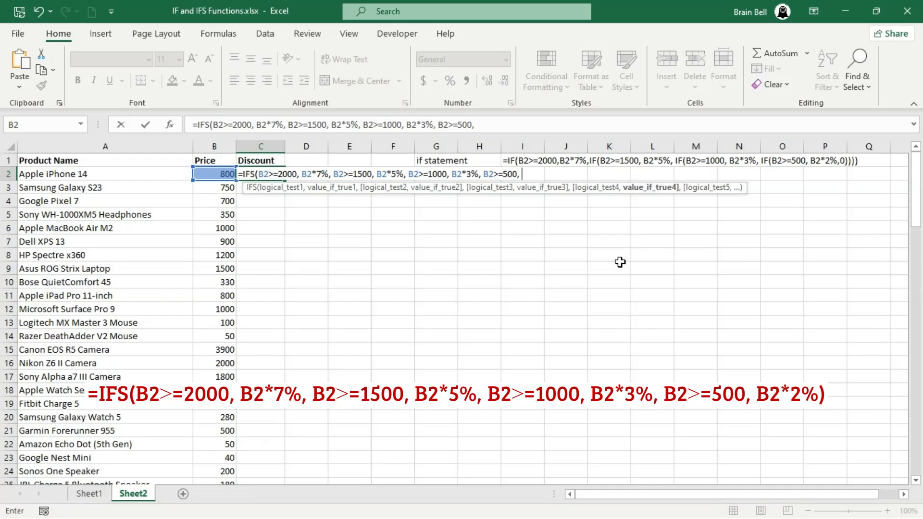
pyautogui.write(' B2*2%')
pyautogui.press('F2')
pyautogui.write(')')
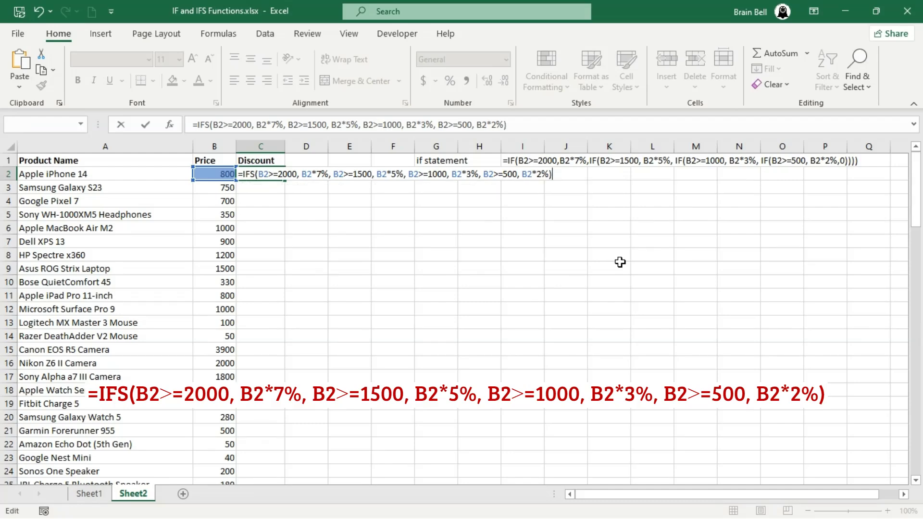
pyautogui.press('Return')
pyautogui.press('Up')
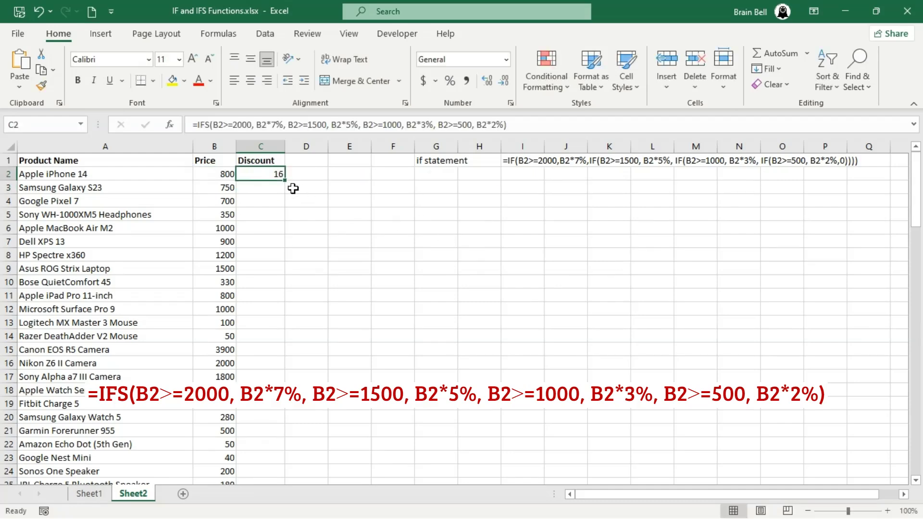
# - Auto-fill the IFS formula from C2 down the Discount column and check the copied formula in C5
pyautogui.doubleClick(285, 180)
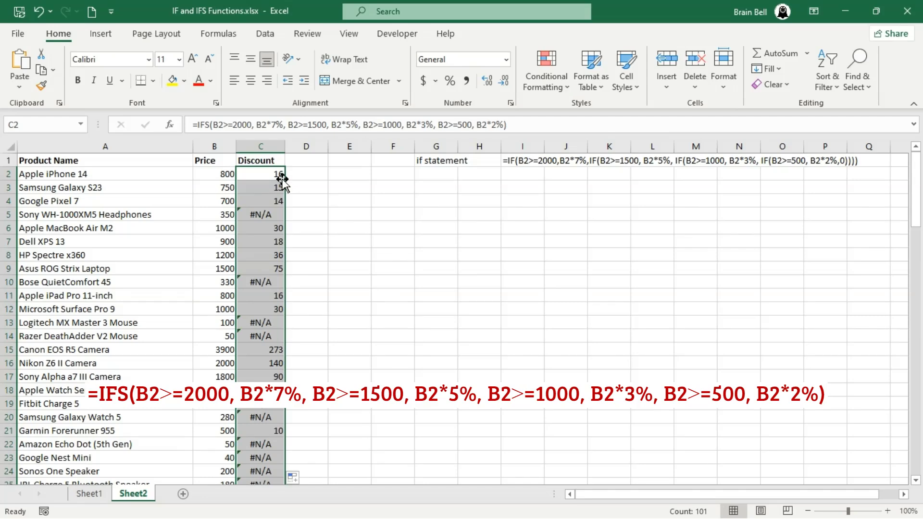
pyautogui.click(262, 215)
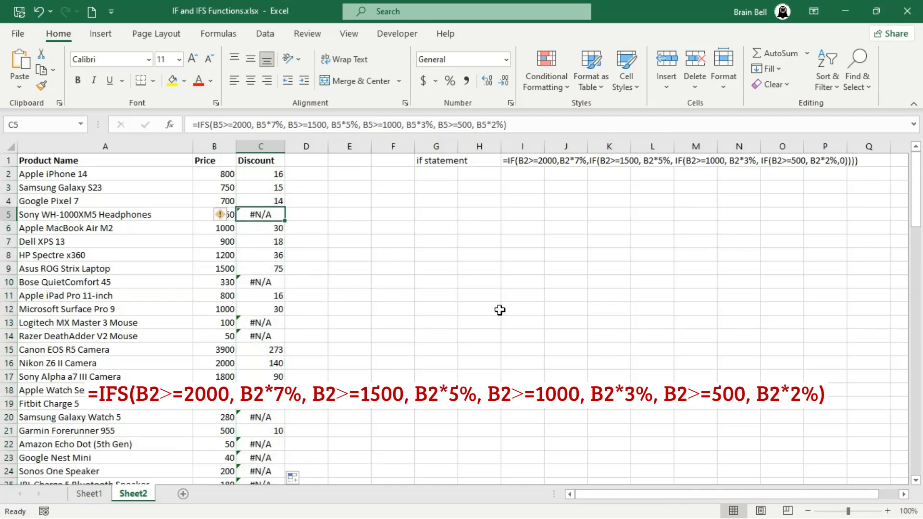
pyautogui.press('Up')
pyautogui.press('Up')
pyautogui.press('Up')
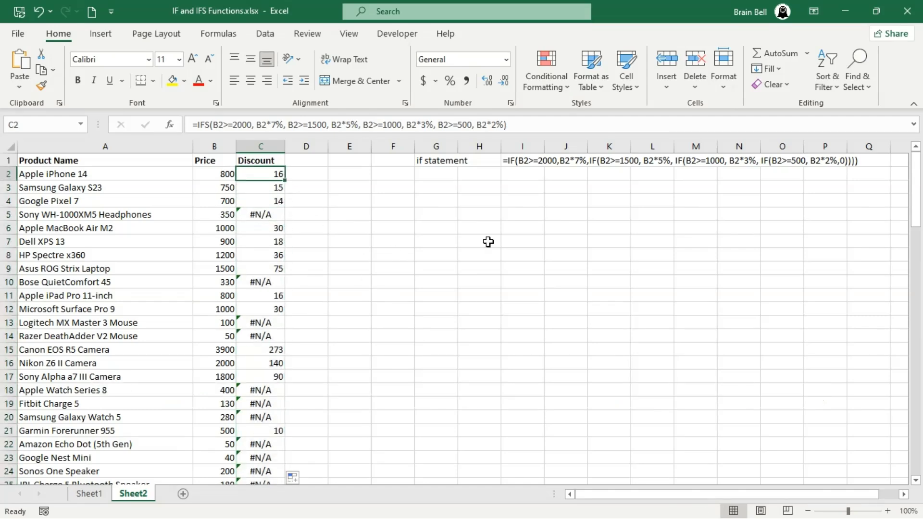
# - Append the pair B2<500, 0 to C2's IFS formula and auto-fill it down the Discount column
pyautogui.doubleClick(272, 172)
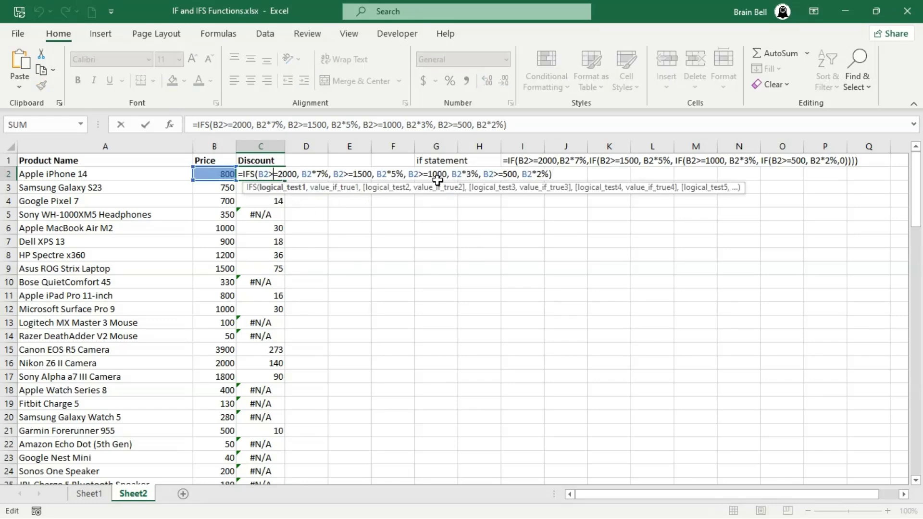
pyautogui.click(537, 173)
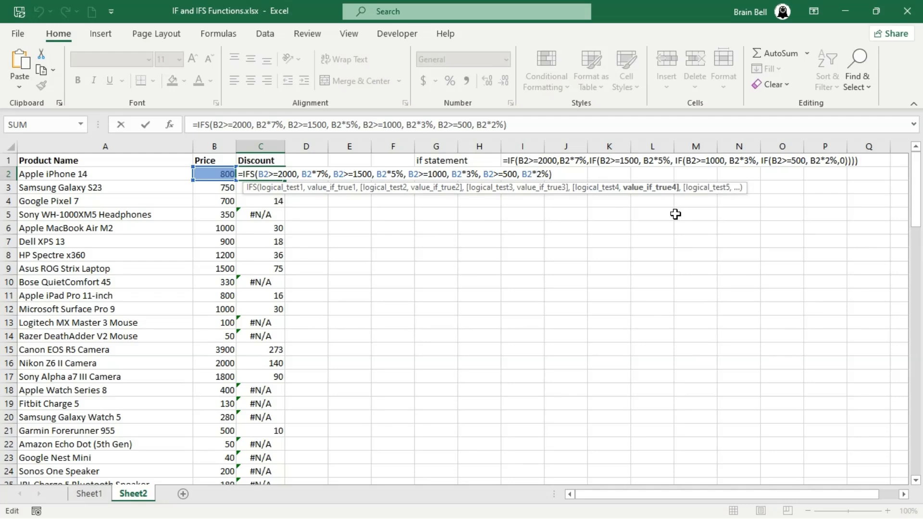
pyautogui.write(', ')
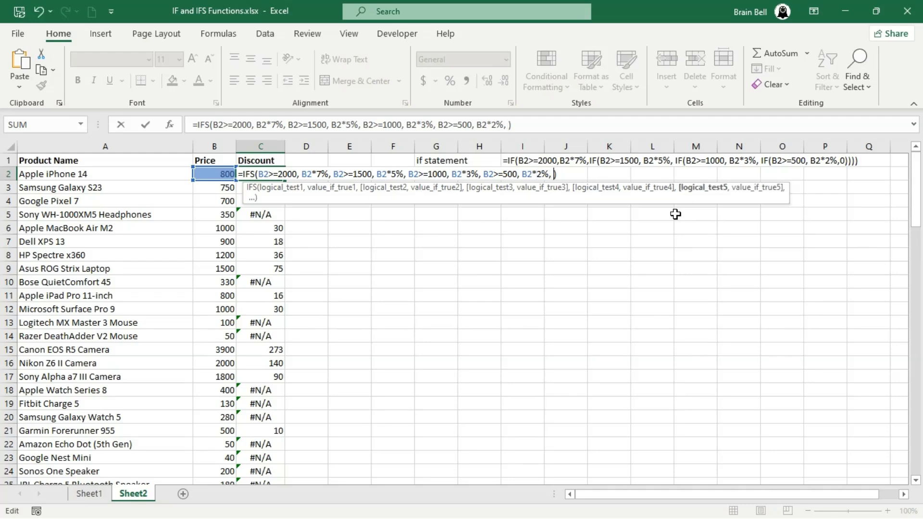
pyautogui.write('B')
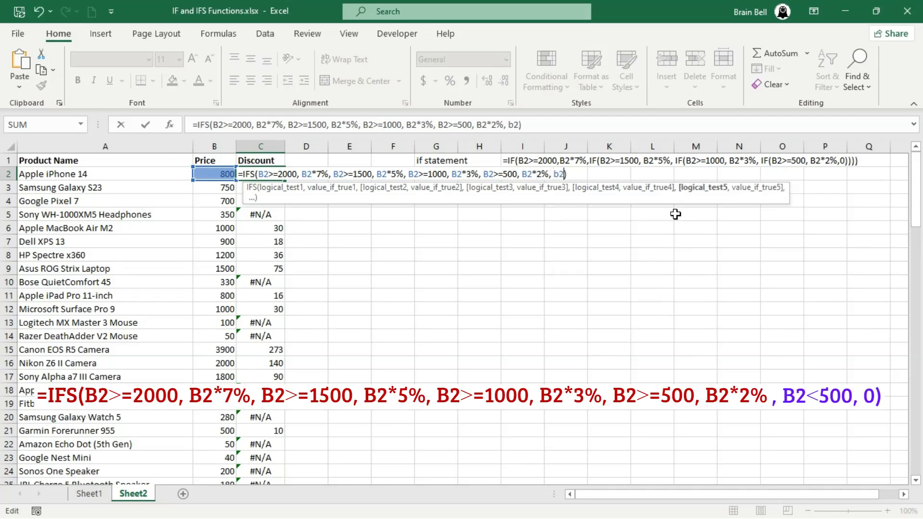
pyautogui.write('2<500, 0')
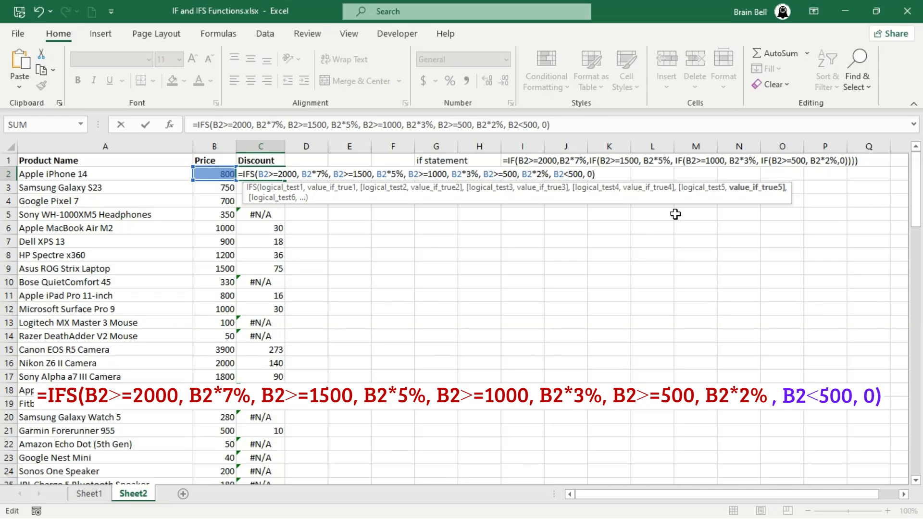
pyautogui.press('Return')
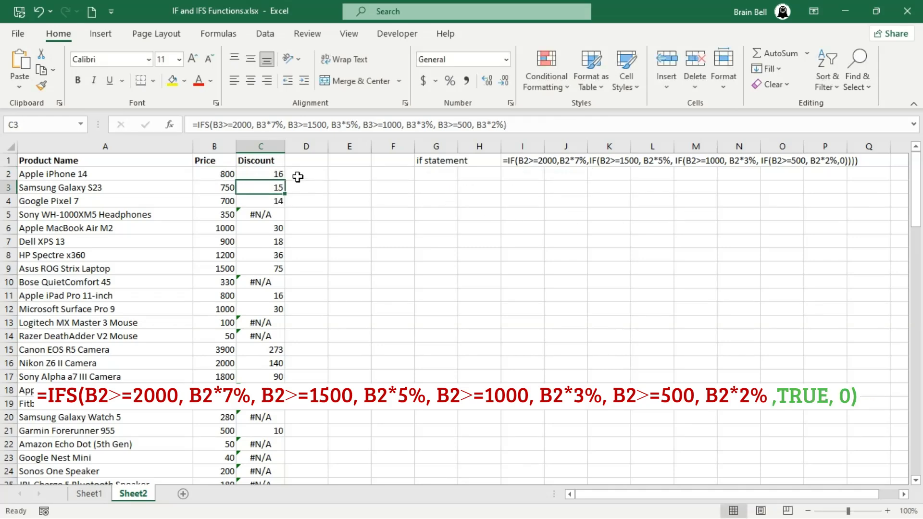
pyautogui.click(274, 174)
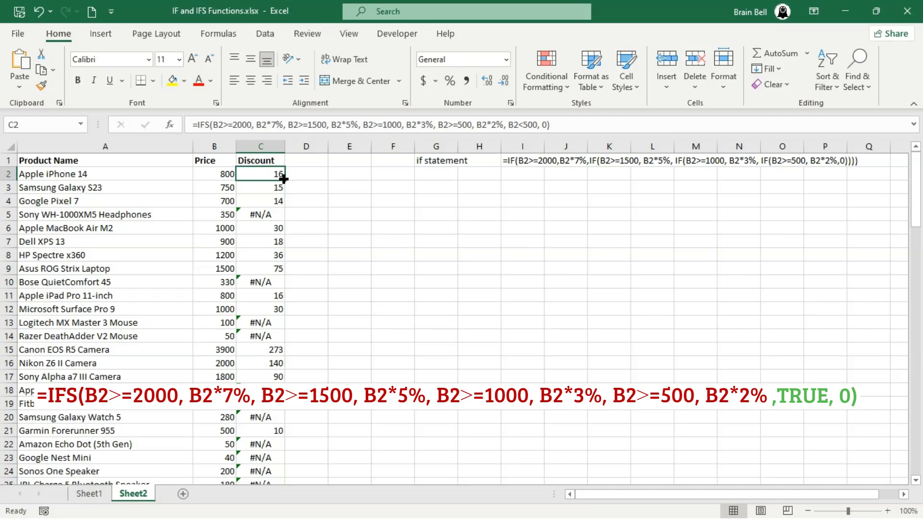
pyautogui.doubleClick(284, 180)
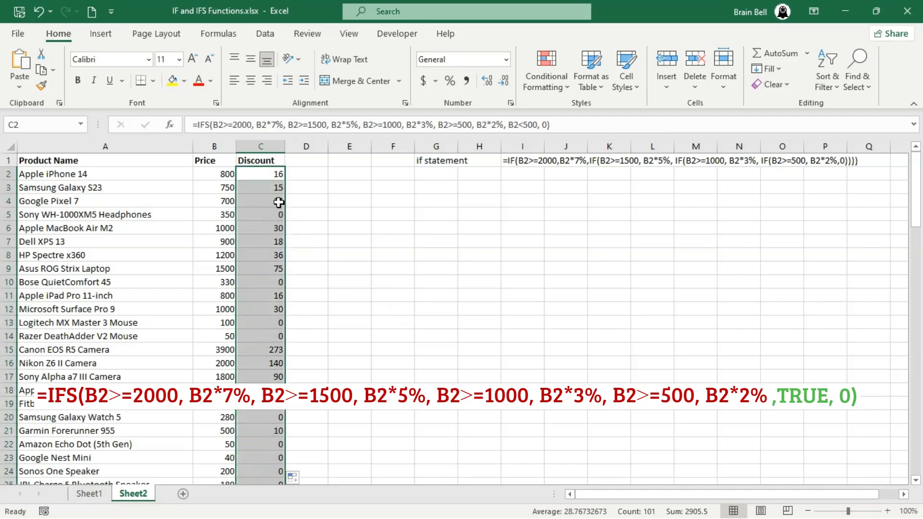
# - Open the IFS formula in C2 for editing and select its entire text
pyautogui.doubleClick(270, 176)
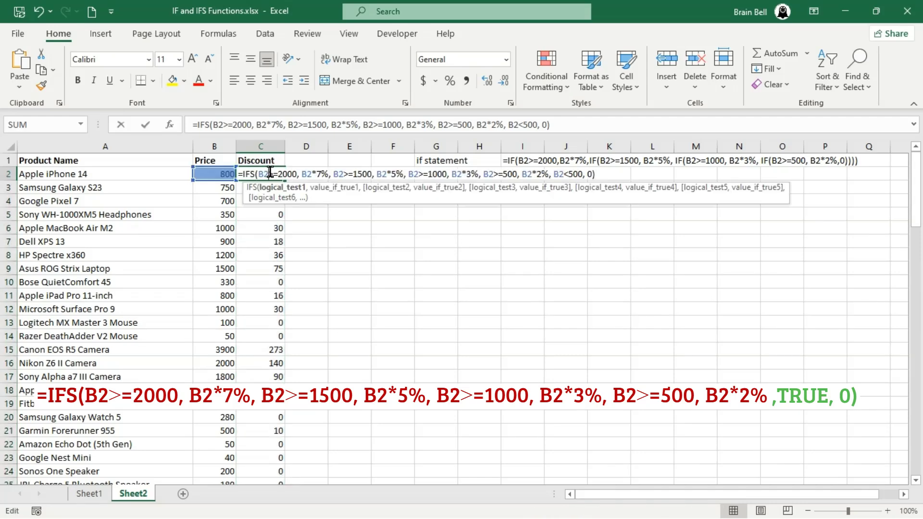
pyautogui.hotkey('ctrl', 'a')
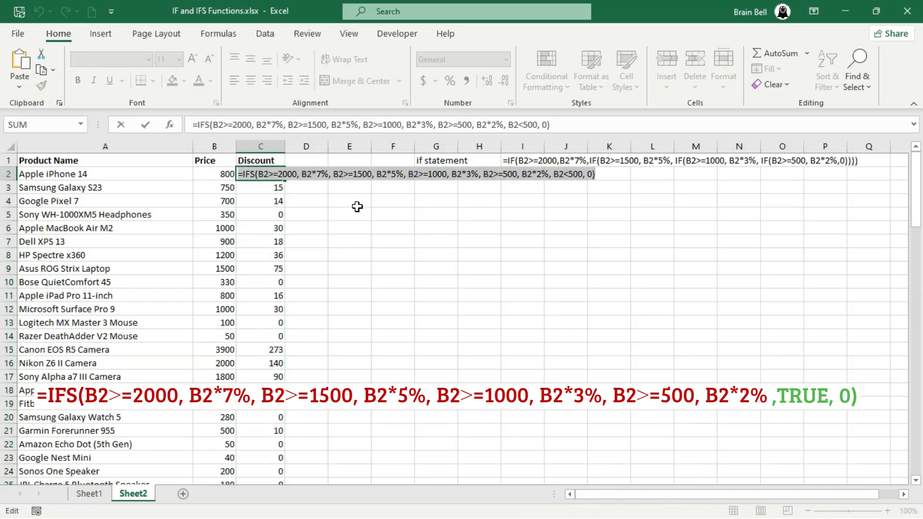
pyautogui.hotkey('ctrl', 'Return')
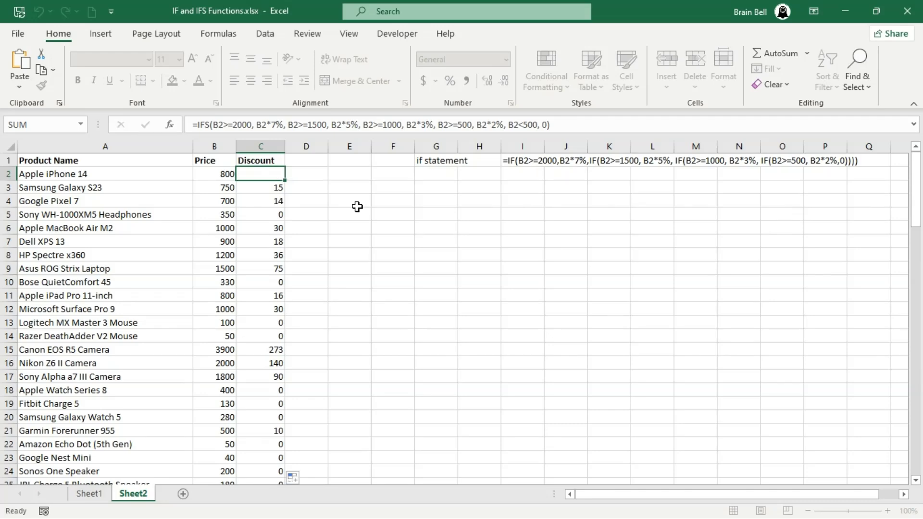